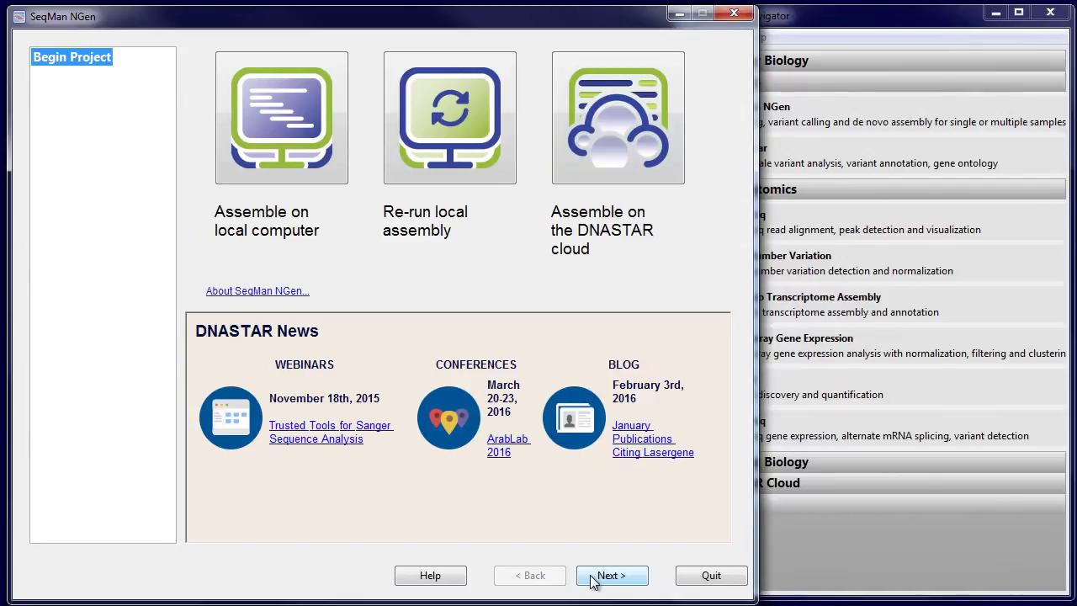
Start a new project using the Whole Genome DNA-Seq workflow with normal templated assembly.
{"action": "left_click", "coordinate": [593, 579]}
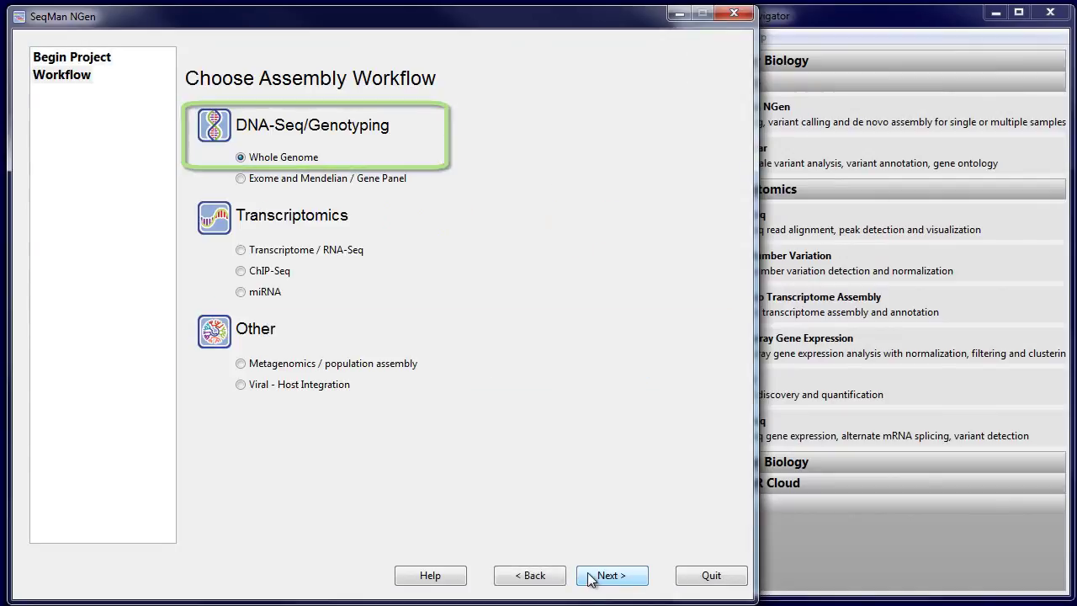
{"action": "left_click", "coordinate": [593, 577]}
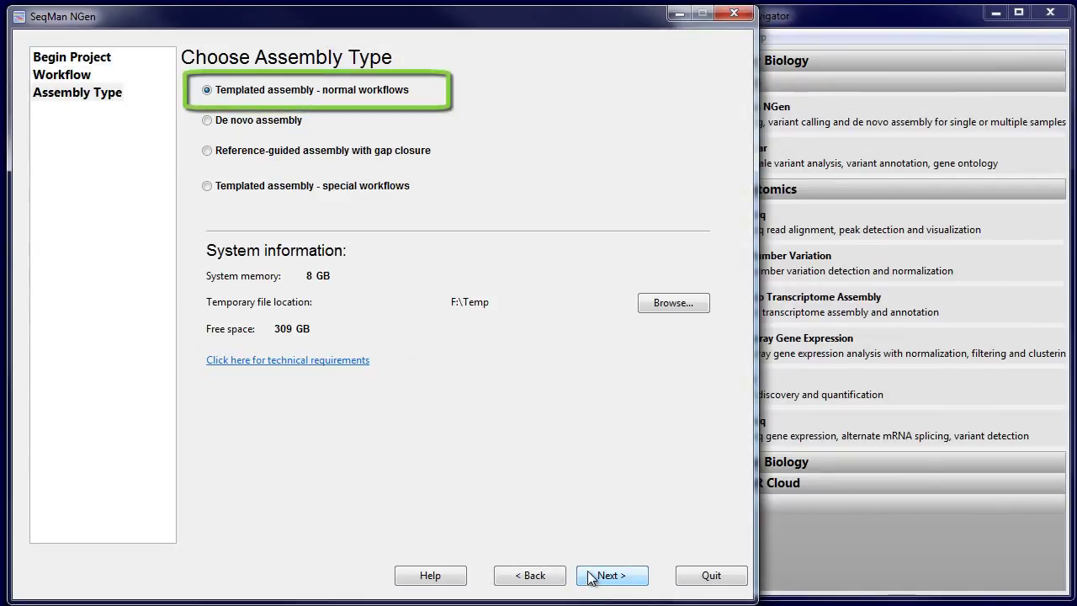
{"action": "left_click", "coordinate": [591, 577]}
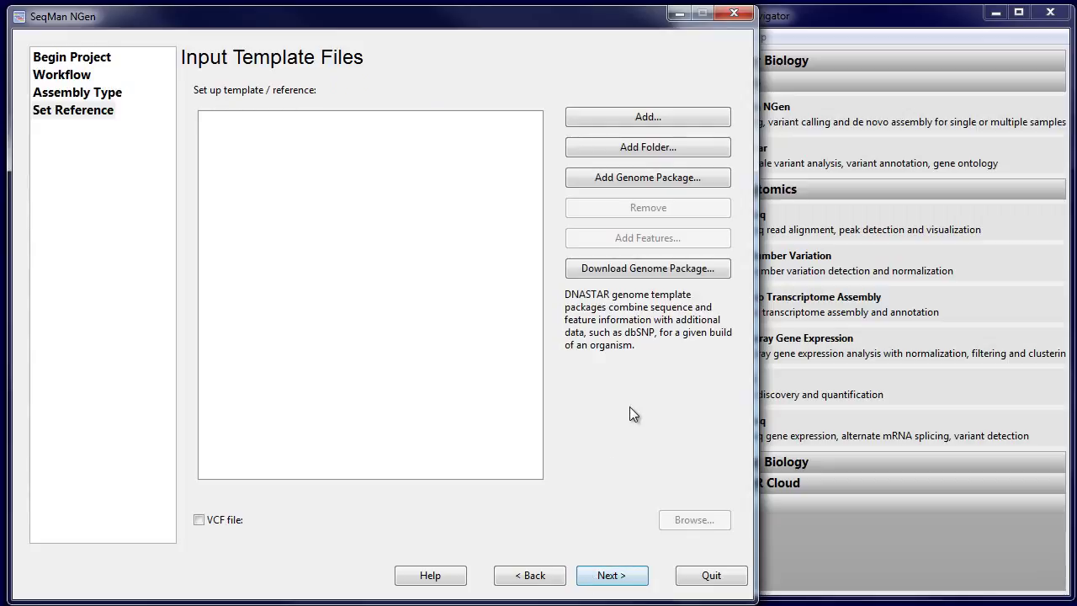
Add Heidelburg_strain.gbk as the reference assembly template.
{"action": "left_click", "coordinate": [658, 120]}
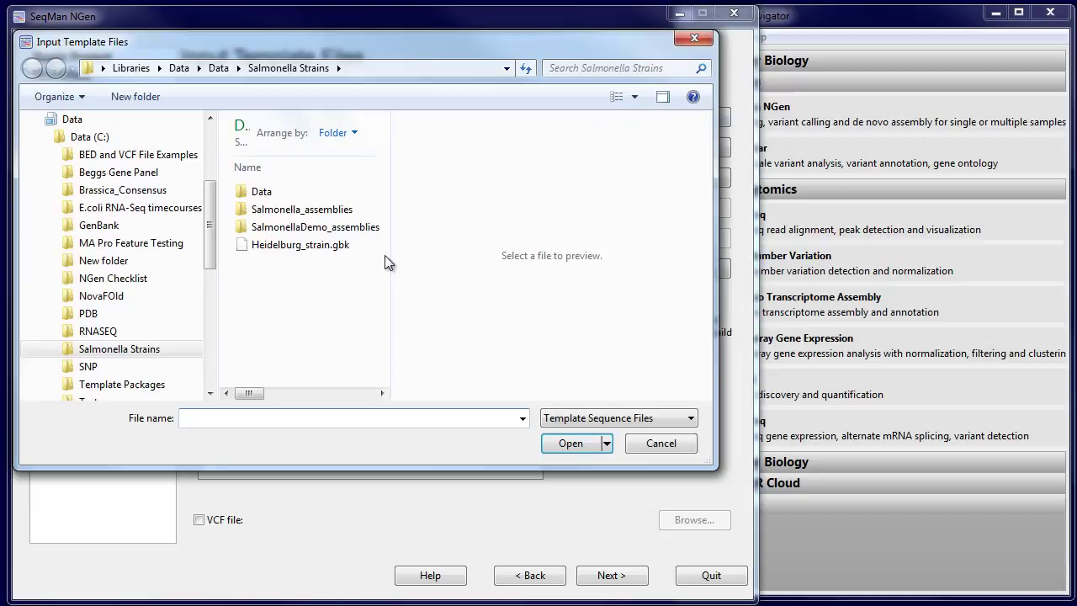
{"action": "left_click", "coordinate": [333, 246]}
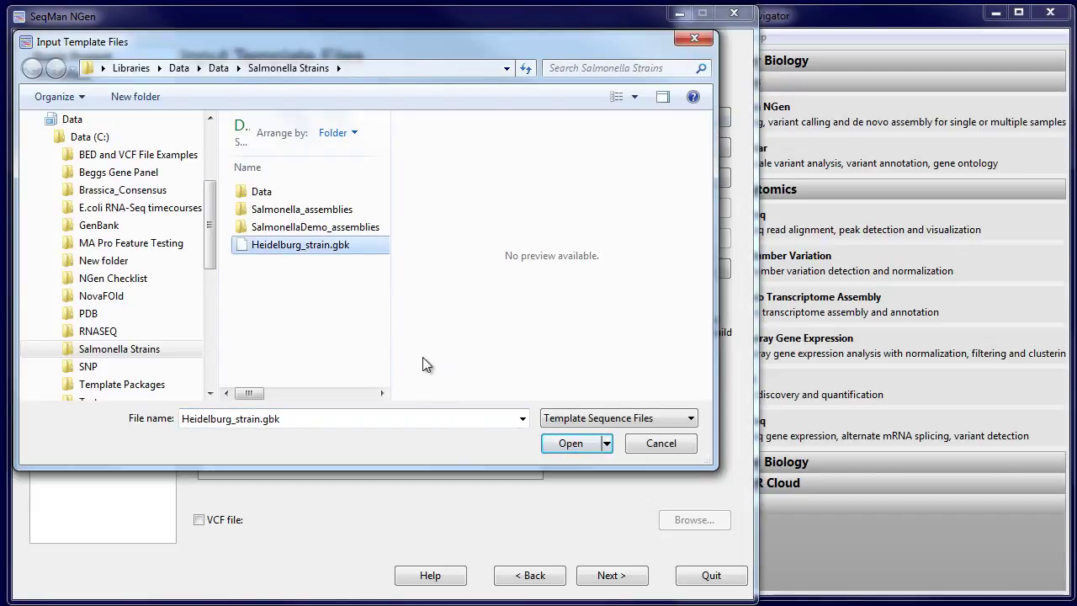
{"action": "left_click", "coordinate": [547, 444]}
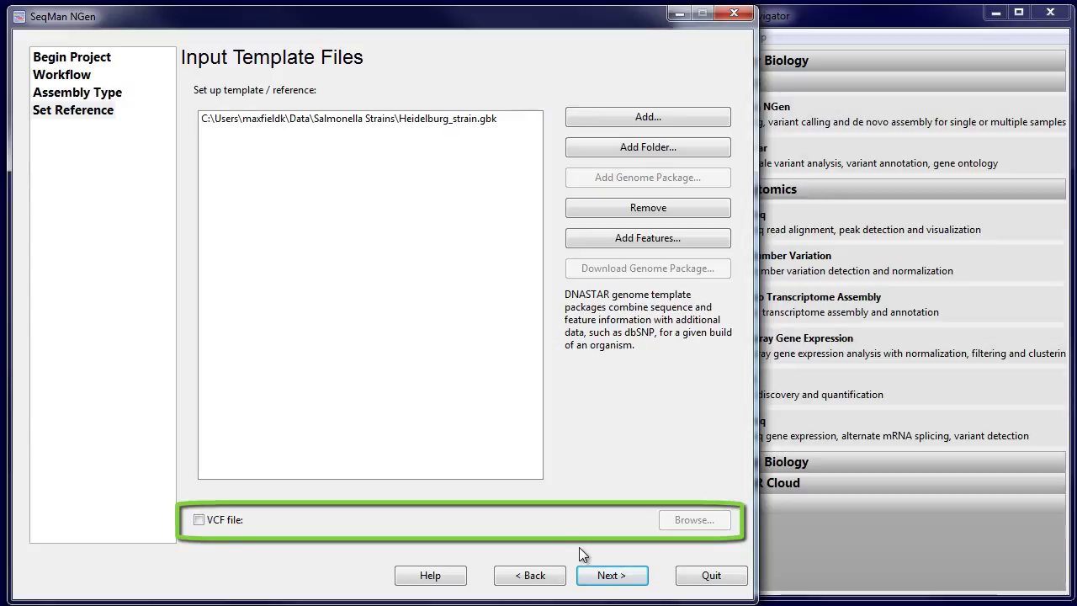
Attach Salmonella_18_2.vcf as the VCF file and continue to the sequence input step.
{"action": "left_click", "coordinate": [217, 523]}
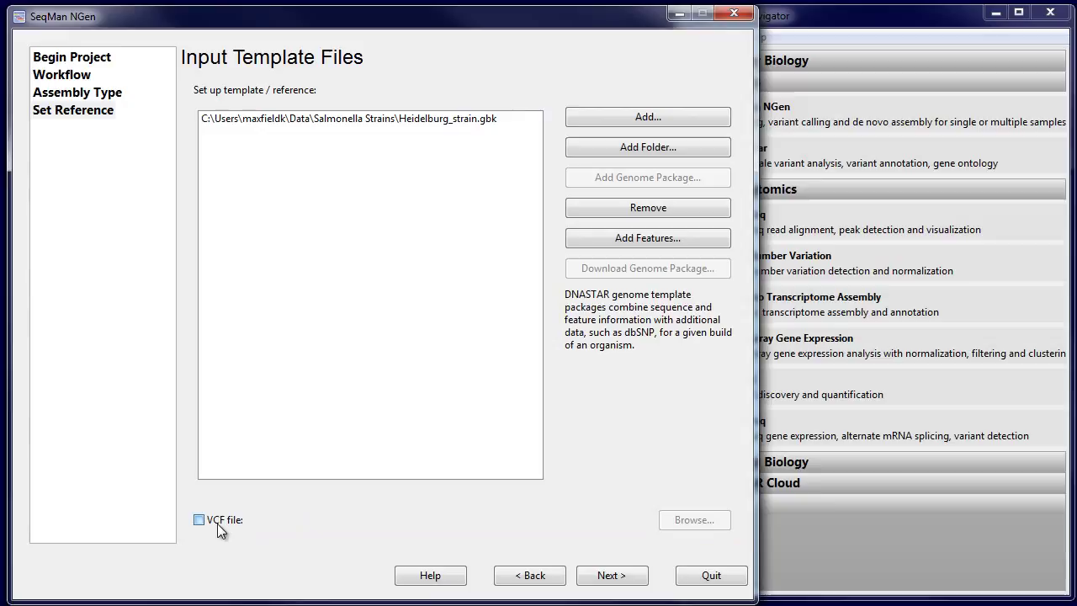
{"action": "left_click", "coordinate": [700, 522]}
{"action": "left_click", "coordinate": [346, 185]}
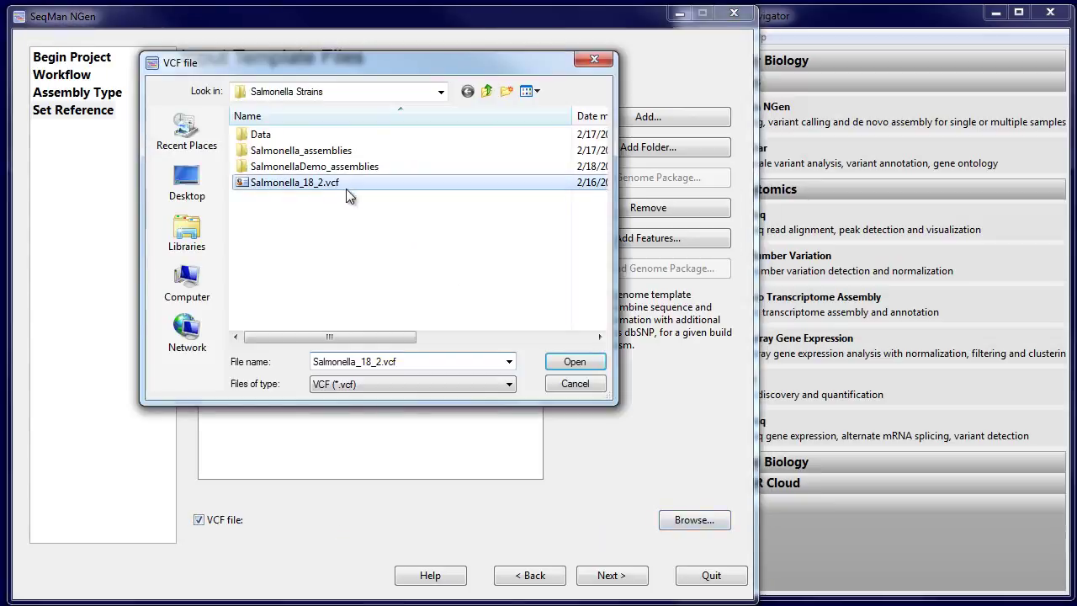
{"action": "left_click", "coordinate": [589, 364]}
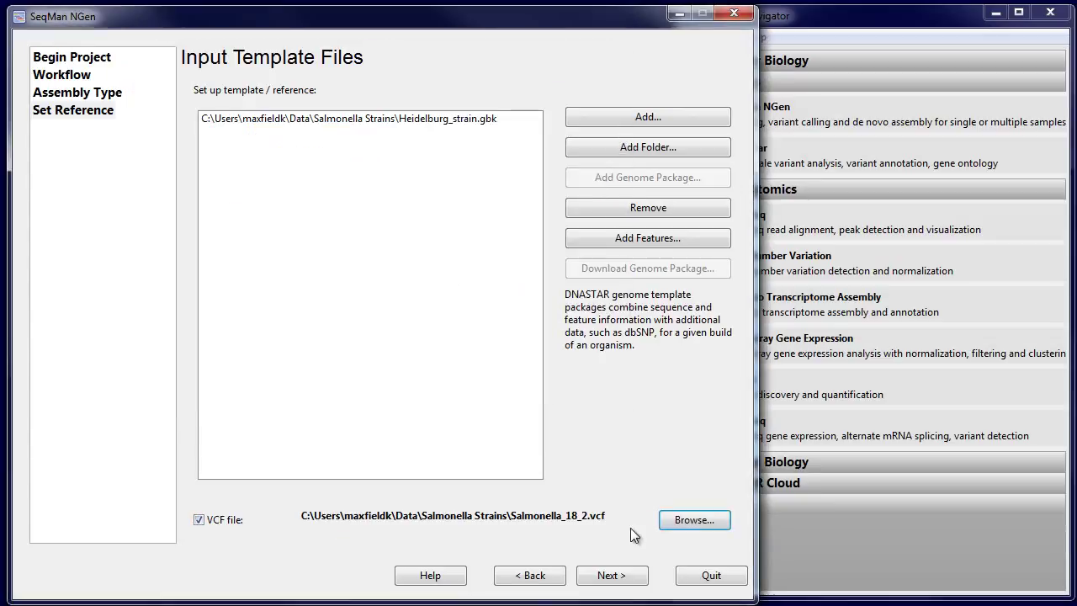
{"action": "left_click", "coordinate": [625, 583]}
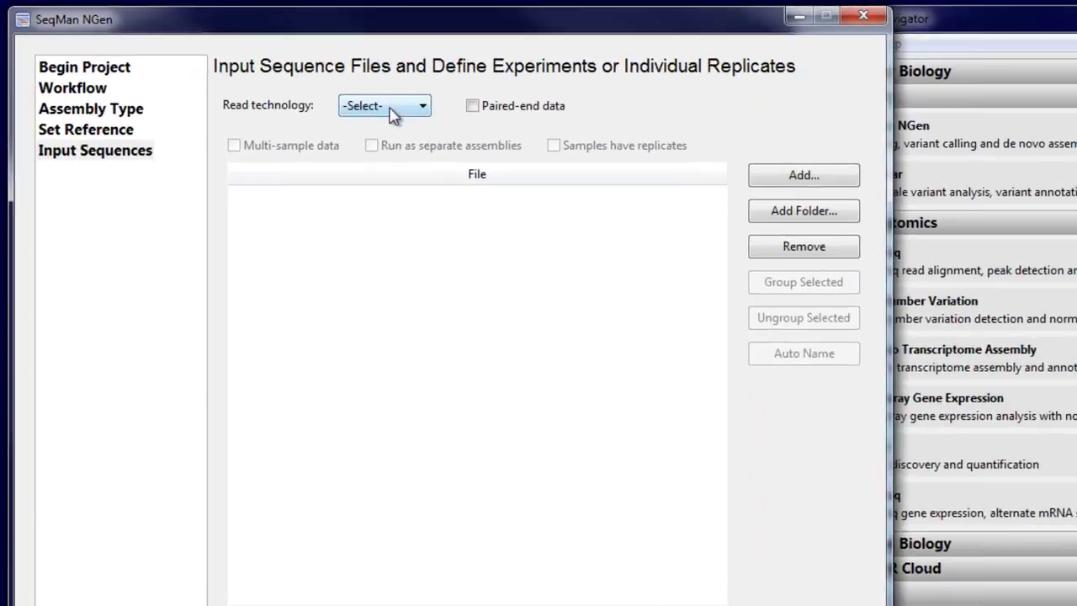
Set the read technology to Illumina and add all sixteen SRR fastq files.
{"action": "left_click", "coordinate": [393, 114]}
{"action": "left_click", "coordinate": [399, 142]}
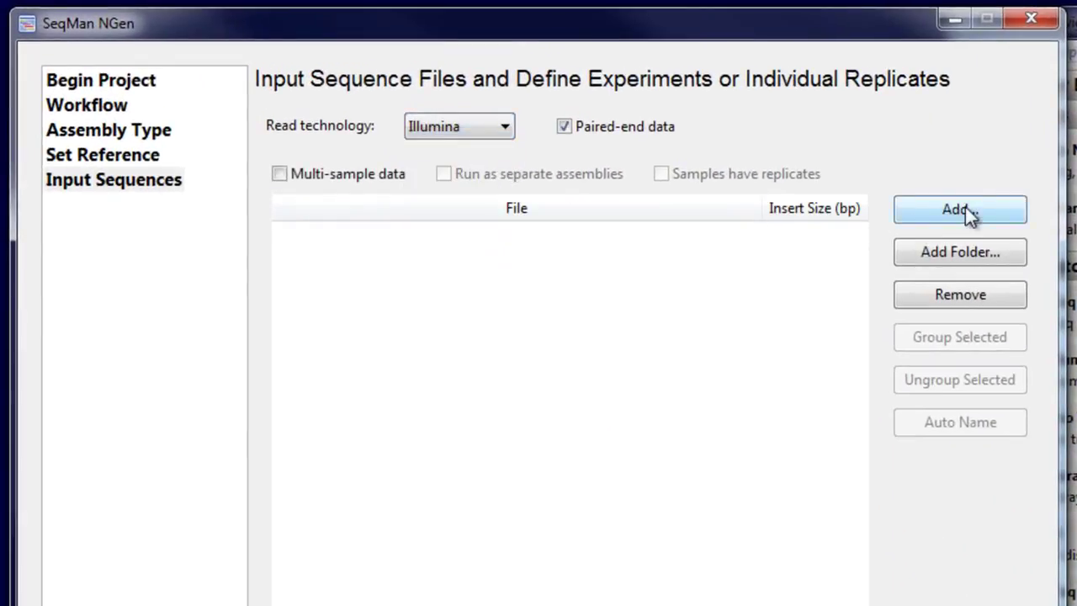
{"action": "left_click", "coordinate": [959, 210]}
{"action": "left_click", "coordinate": [501, 270]}
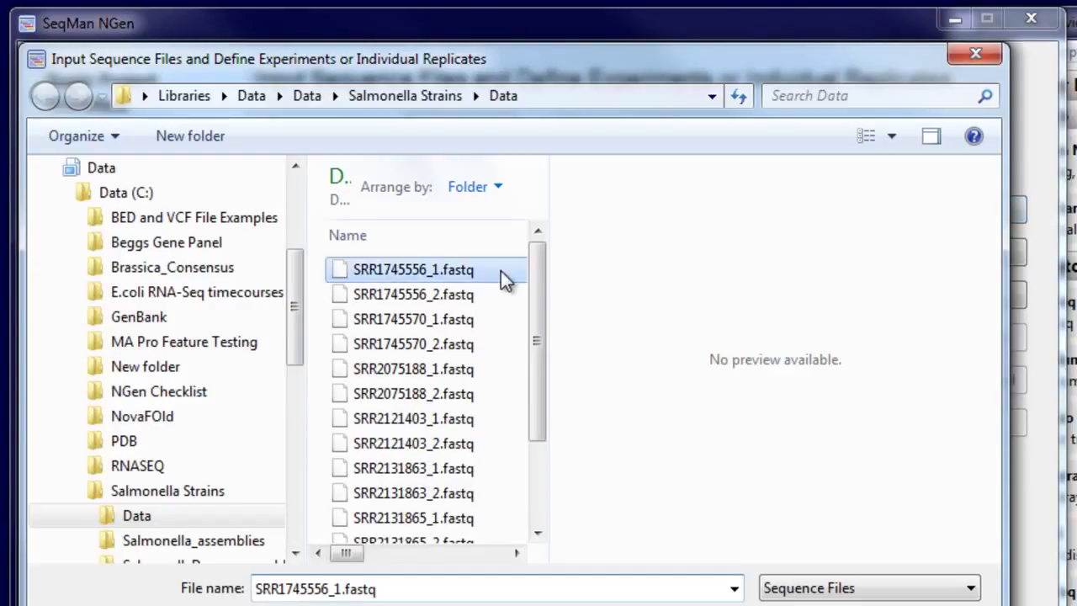
{"action": "left_click_drag", "start_coordinate": [539, 318], "coordinate": [547, 504]}
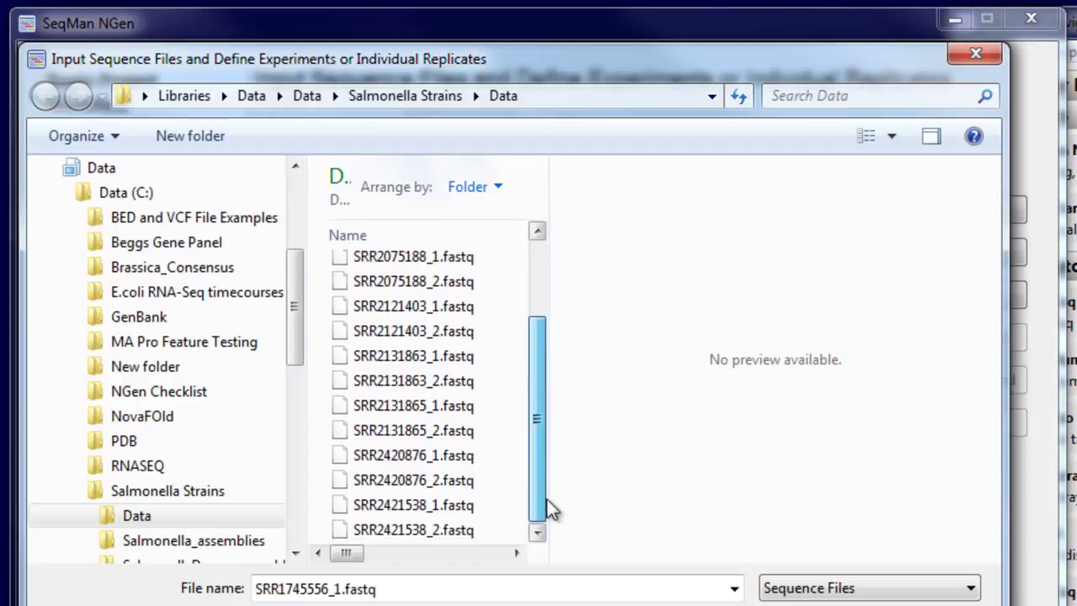
{"action": "left_click", "coordinate": [471, 530], "text": "shift"}
{"action": "key", "text": "Return"}
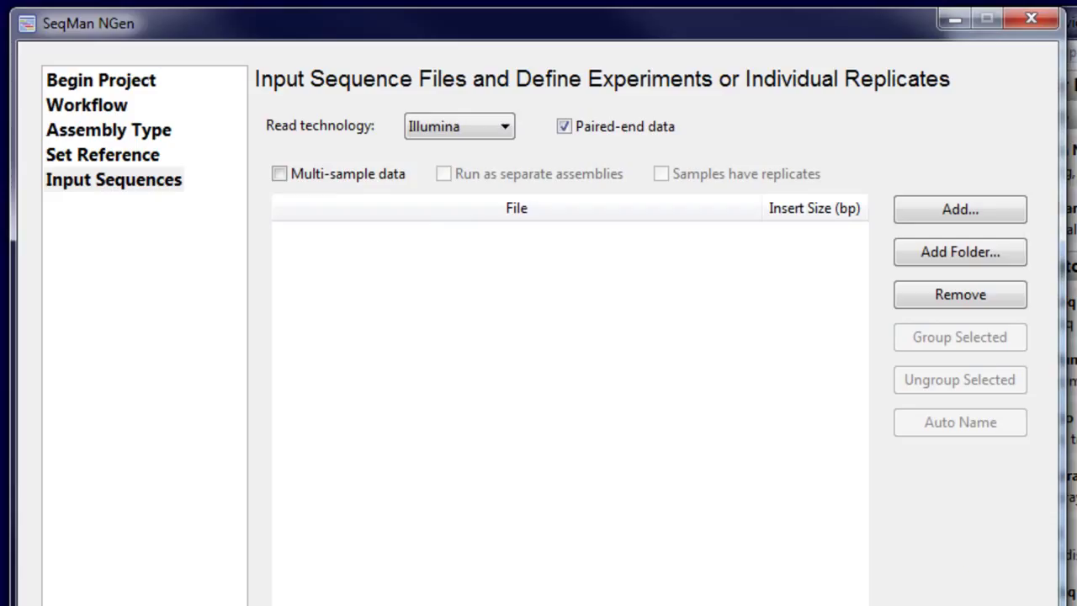
Keep insert size 500, mark the reads as multi-sample data, and auto-name the eight experiments.
{"action": "left_click", "coordinate": [544, 505]}
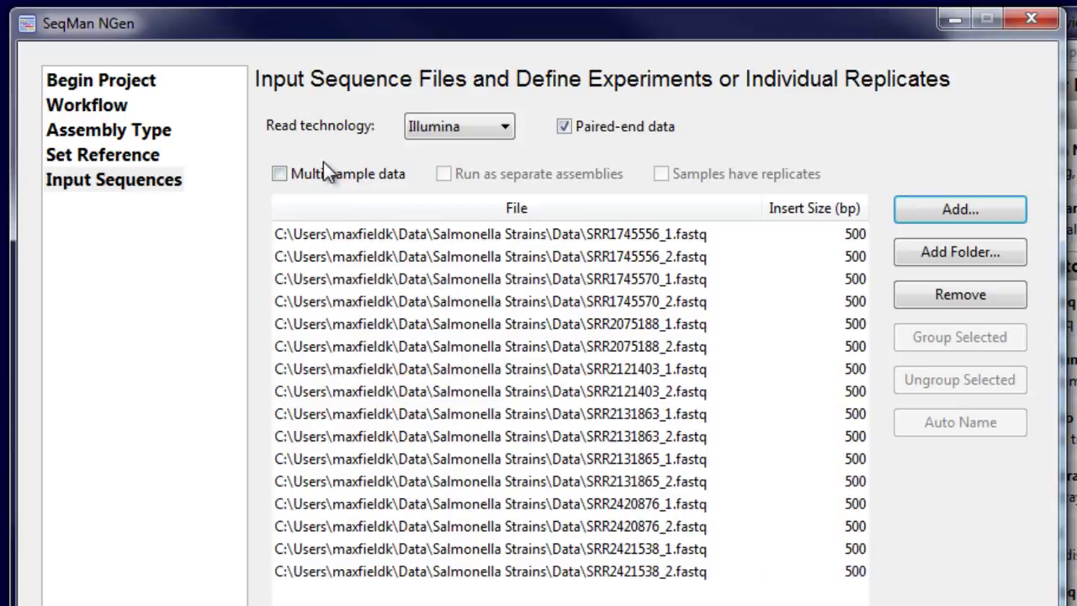
{"action": "left_click", "coordinate": [328, 187]}
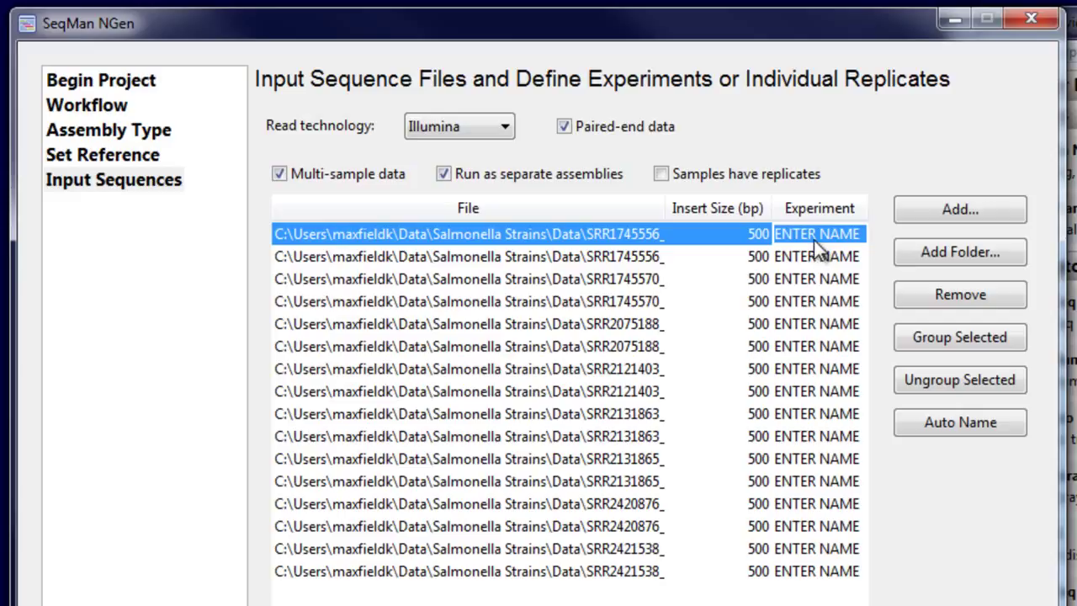
{"action": "left_click", "coordinate": [906, 426]}
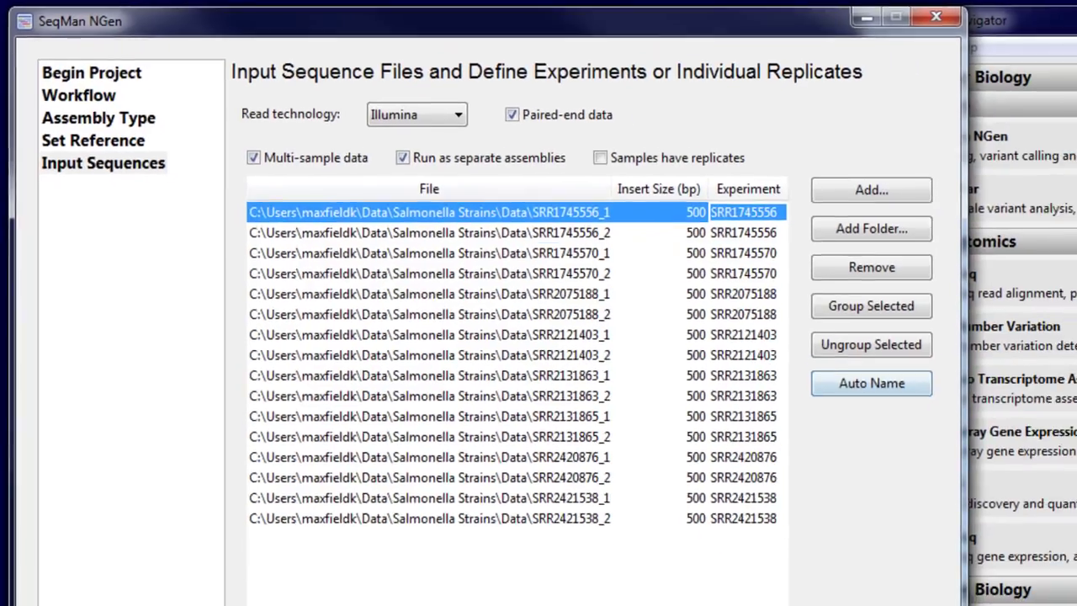
{"action": "left_click", "coordinate": [612, 574]}
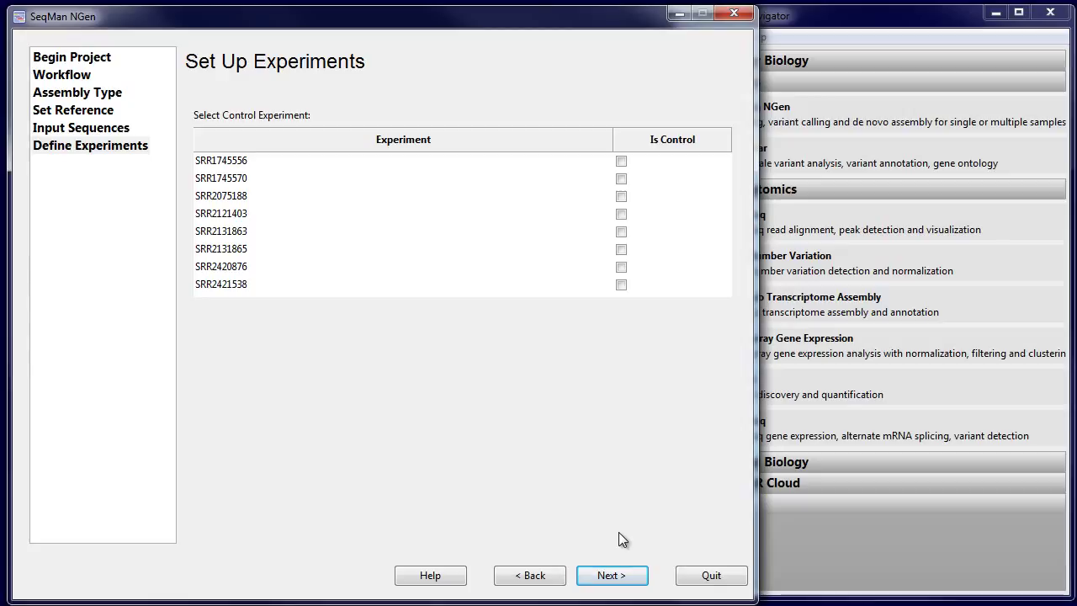
Skip the control experiment and enable Haploid variant detection, keeping Low SNP filter stringency.
{"action": "left_click", "coordinate": [619, 578]}
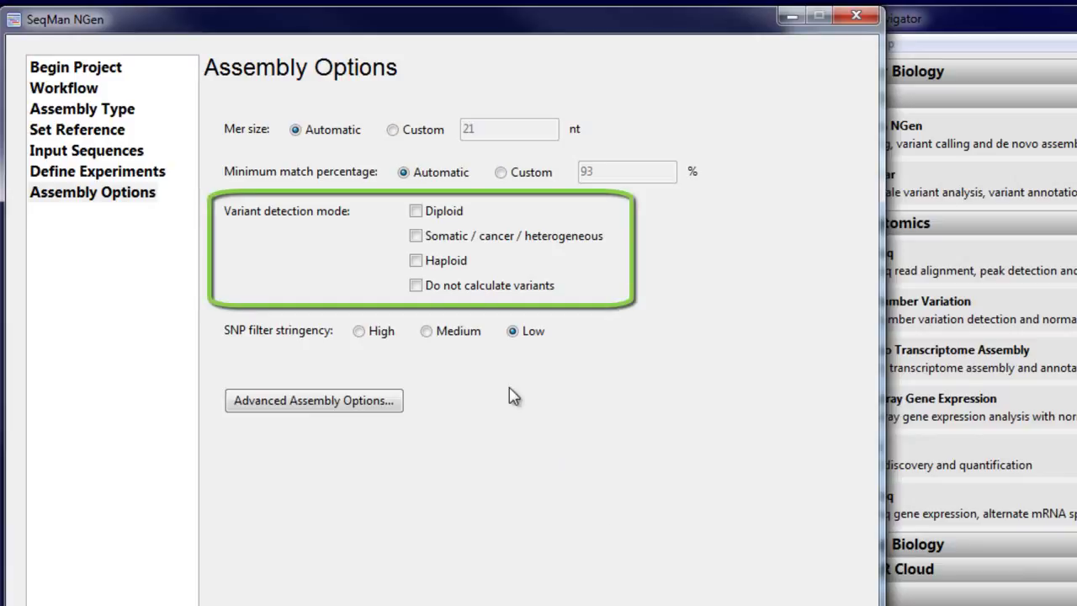
{"action": "left_click", "coordinate": [416, 261]}
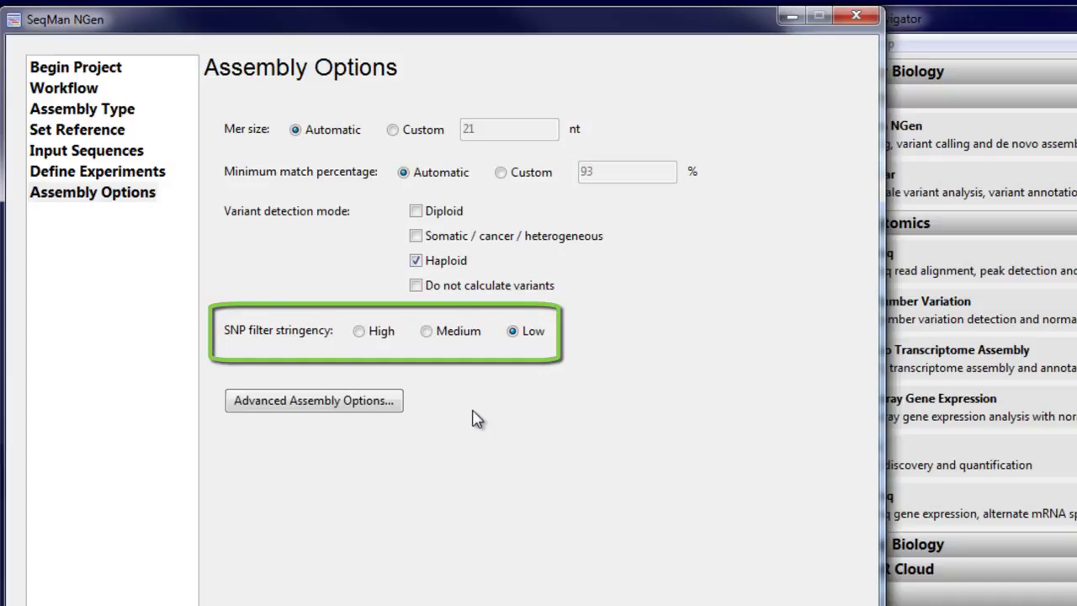
{"action": "left_click", "coordinate": [370, 404]}
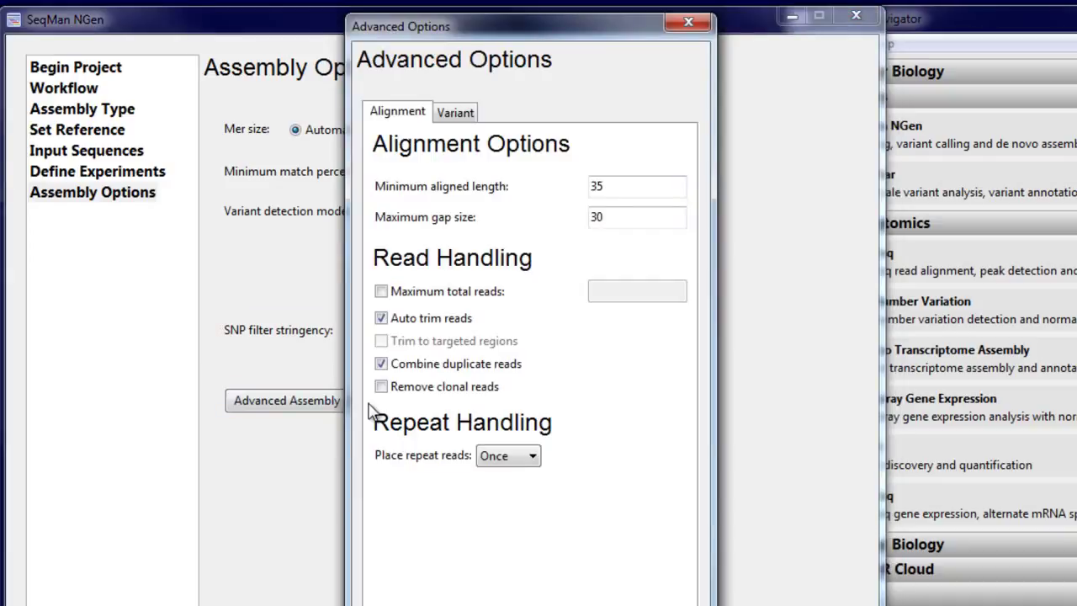
{"action": "left_click", "coordinate": [462, 124]}
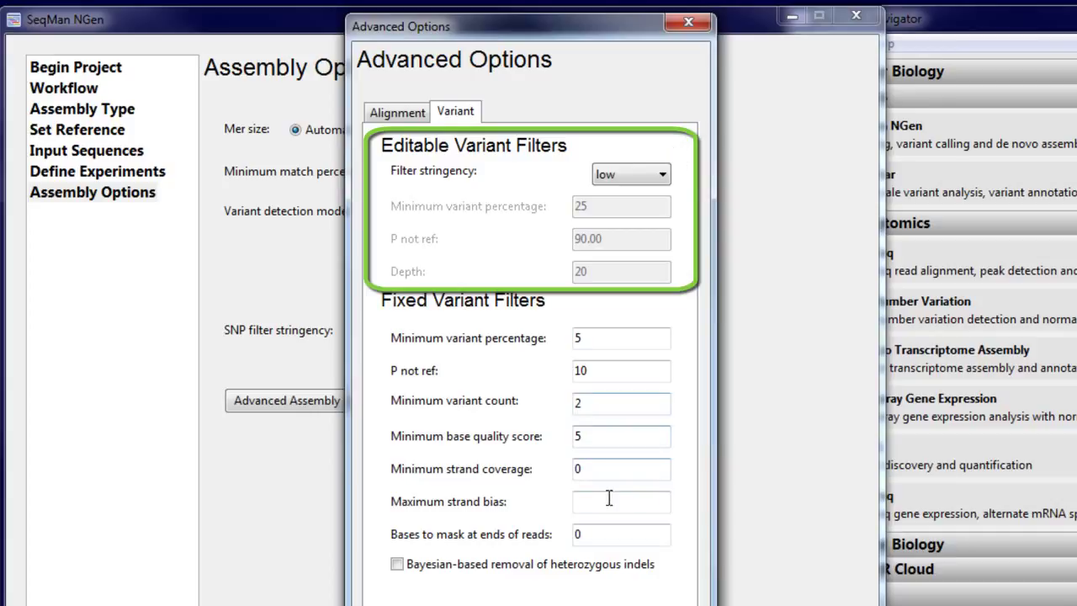
{"action": "key", "text": "Return"}
Name the project SalmonellaDemo, save it in Salmonella Strains, and start the assembly.
{"action": "left_click", "coordinate": [615, 572]}
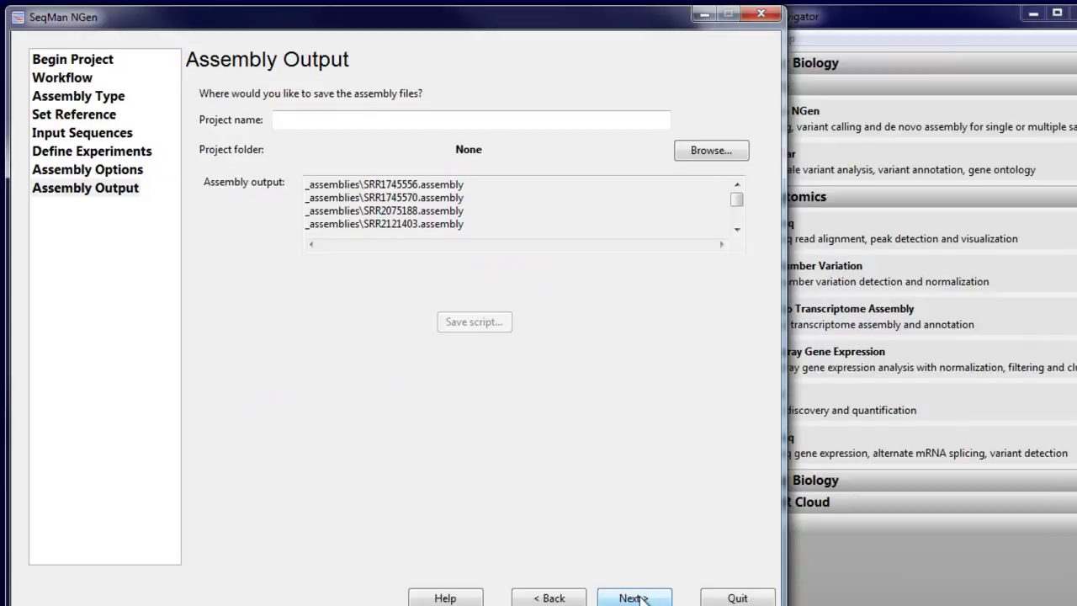
{"action": "left_click", "coordinate": [348, 113]}
{"action": "type", "text": "SalmonellaDemo"}
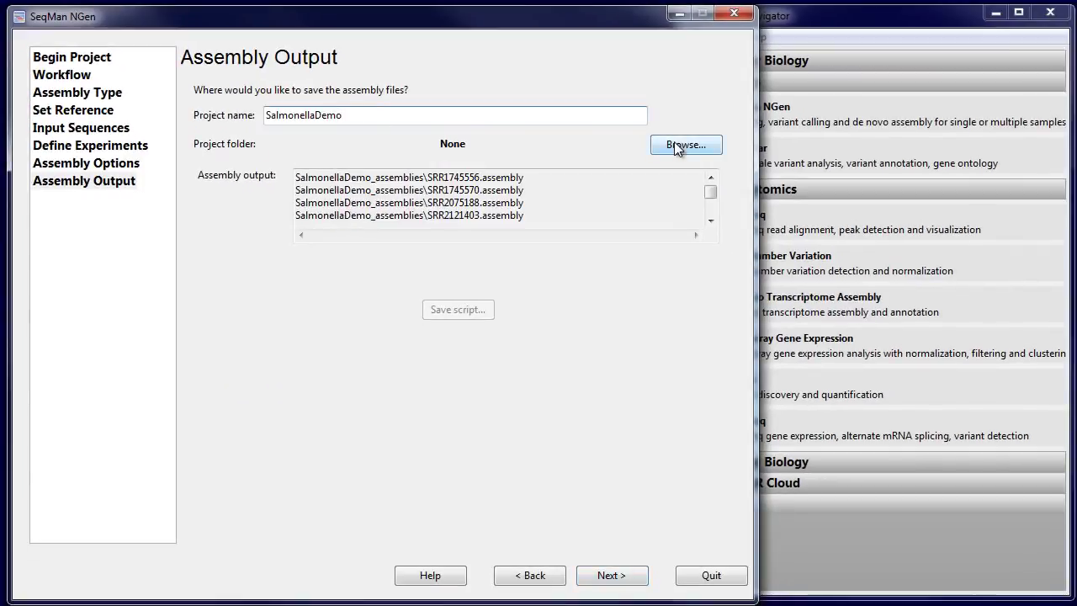
{"action": "left_click", "coordinate": [686, 145]}
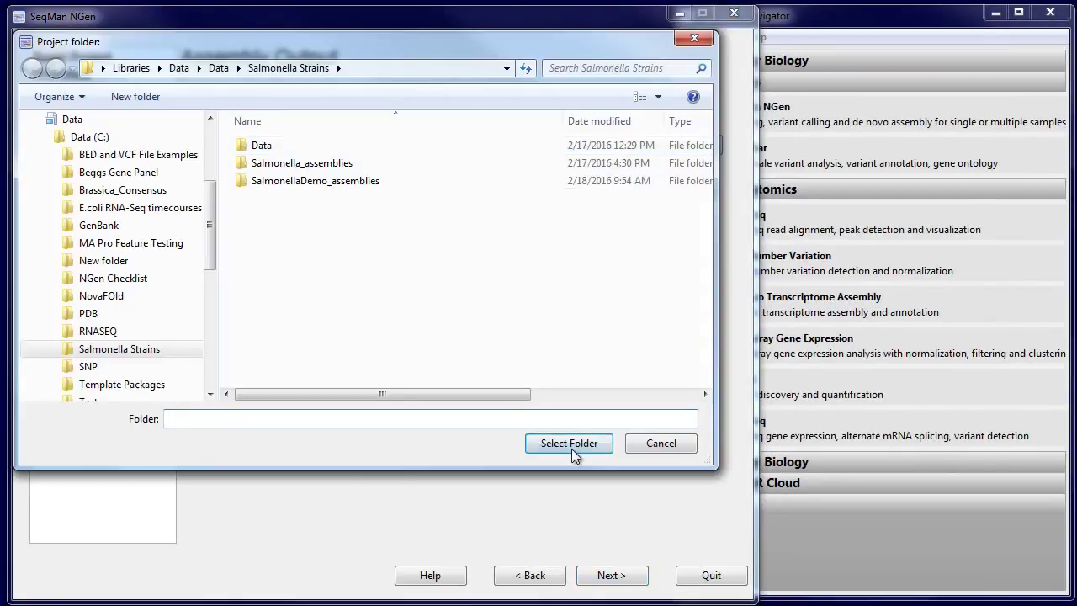
{"action": "left_click", "coordinate": [571, 444]}
{"action": "left_click", "coordinate": [611, 575]}
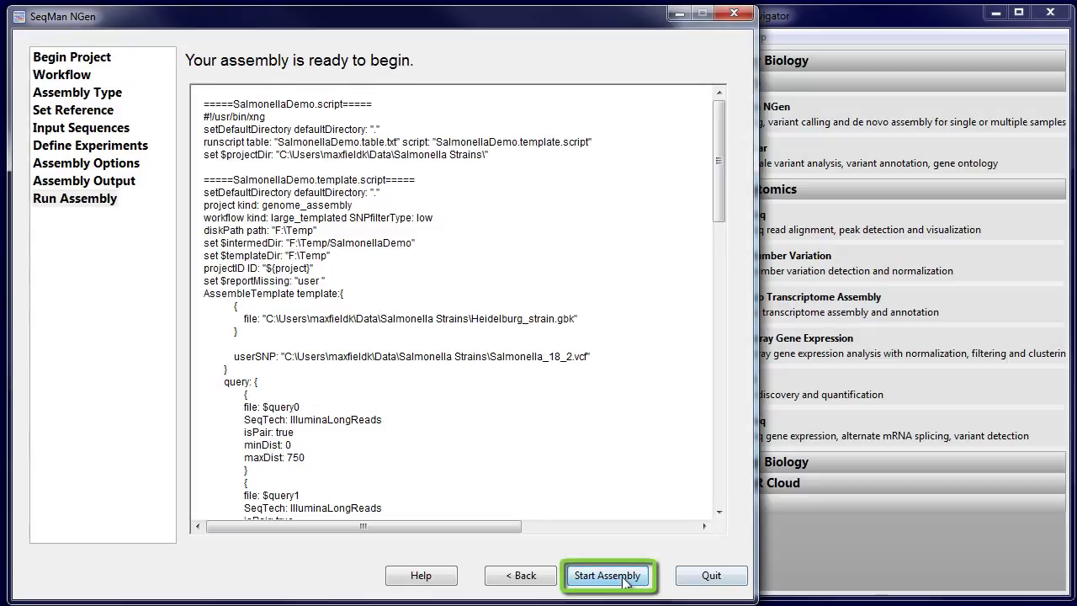
{"action": "left_click", "coordinate": [630, 578]}
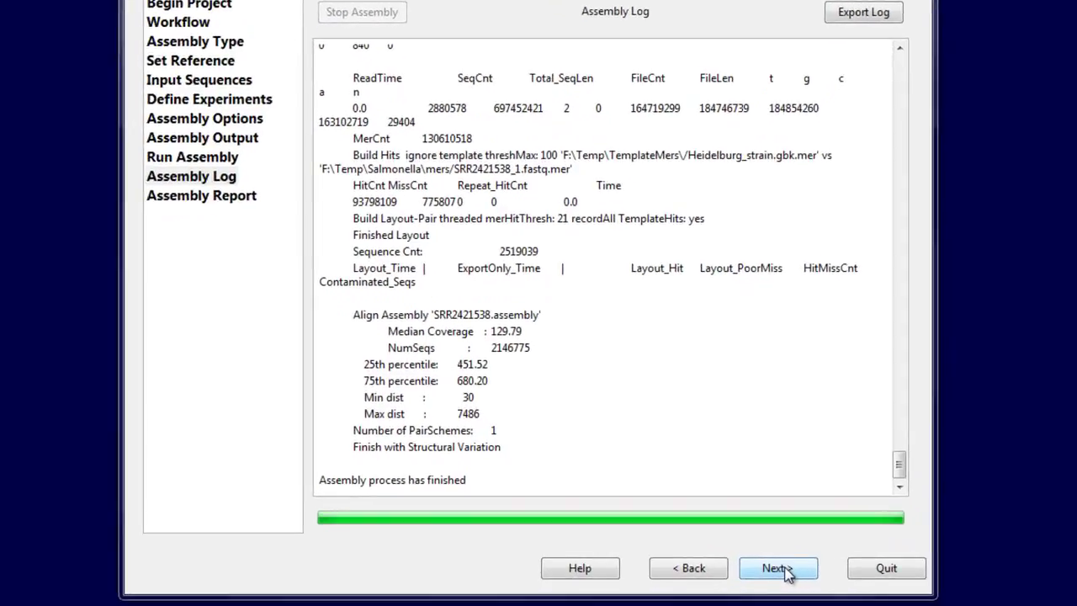
View the assembly report and launch the finished assembly in ArrayStar.
{"action": "left_click", "coordinate": [758, 571]}
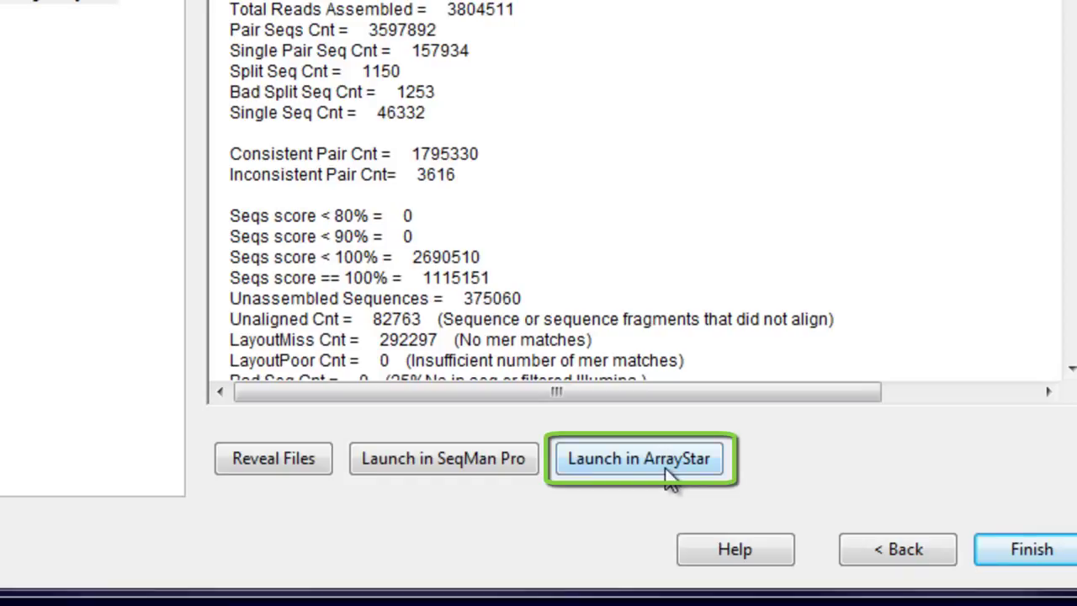
{"action": "left_click", "coordinate": [666, 469]}
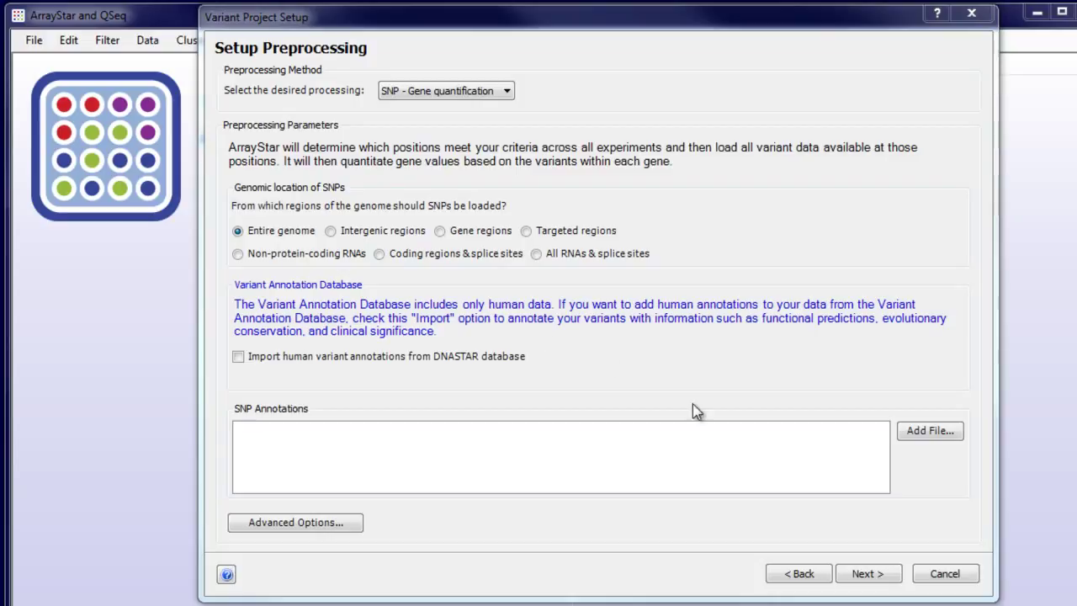
Keep SNP - Gene quantification over the entire genome and finish the variant project setup.
{"action": "left_click", "coordinate": [883, 577]}
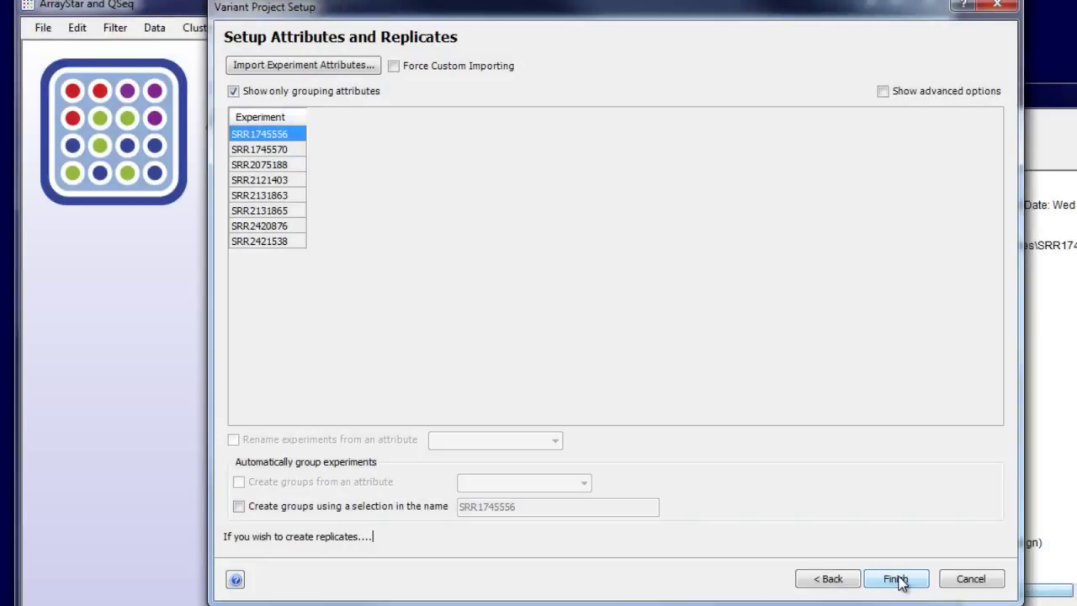
{"action": "left_click", "coordinate": [896, 578]}
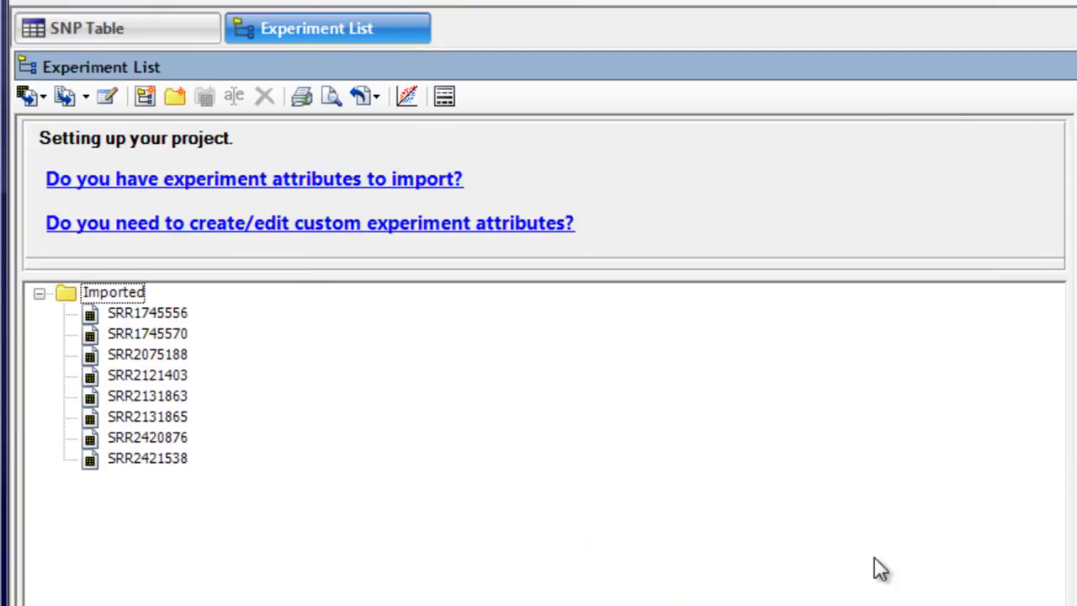
Show the SNP Table and apply the Non-synonymous quick-filter.
{"action": "left_click", "coordinate": [208, 38]}
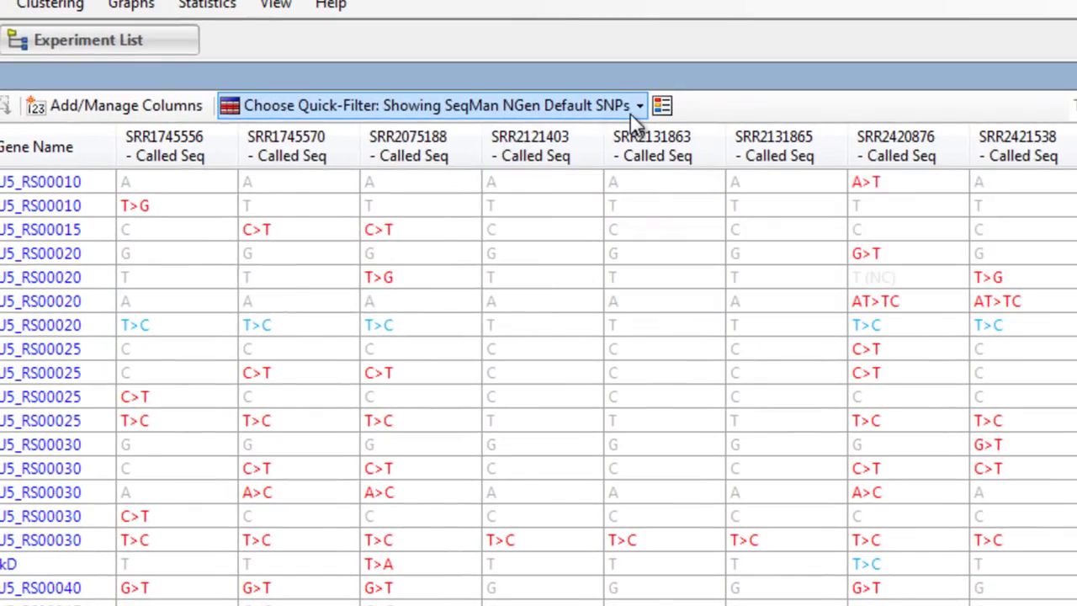
{"action": "left_click", "coordinate": [639, 106]}
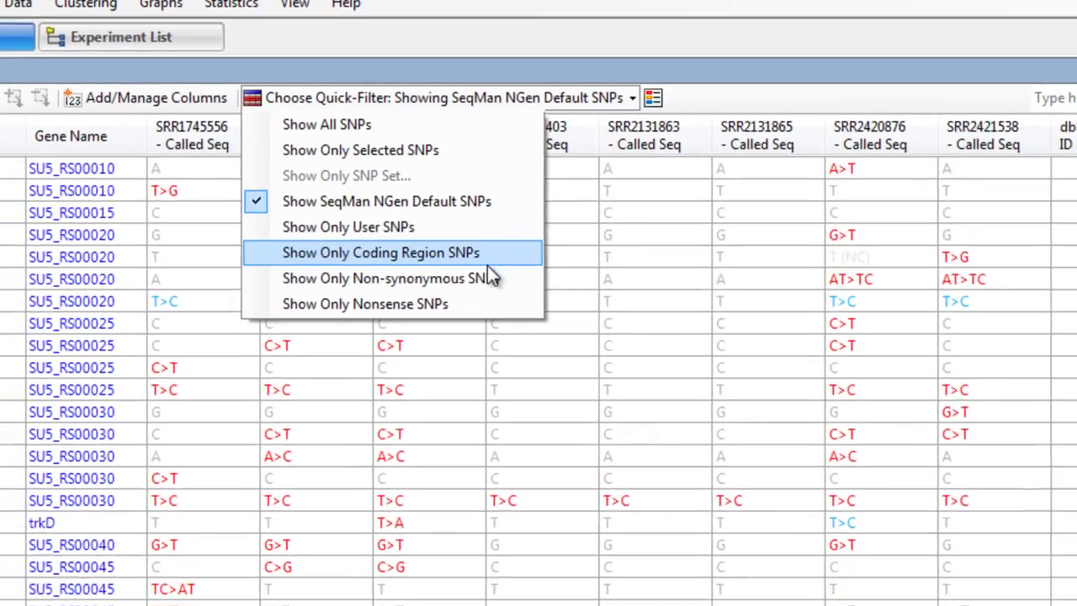
{"action": "left_click", "coordinate": [471, 300]}
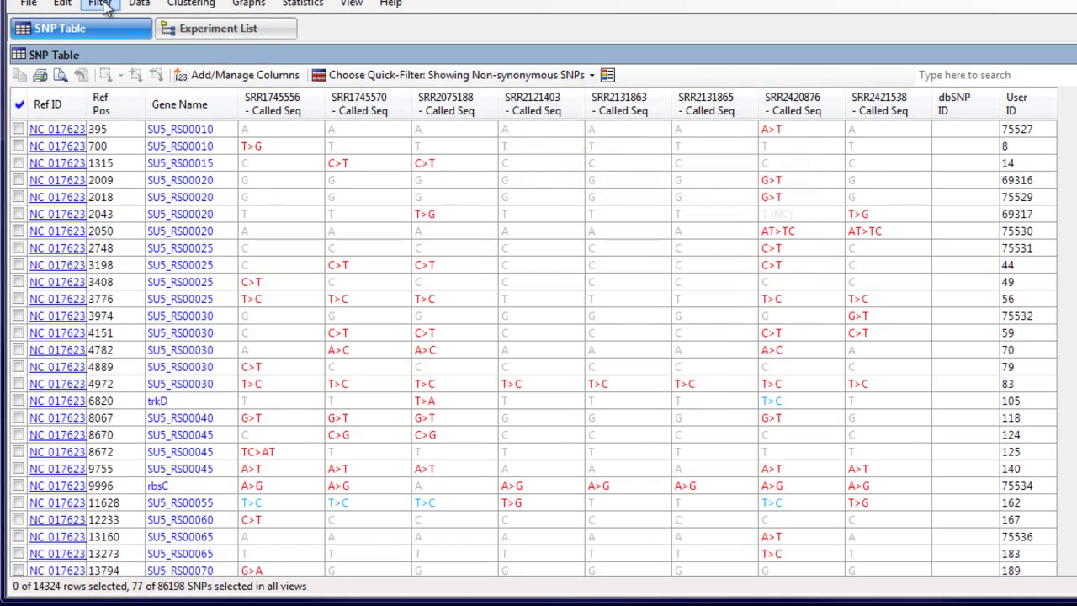
Start a Filter All search on experiment SRR1745556.
{"action": "left_click", "coordinate": [99, 4]}
{"action": "left_click", "coordinate": [118, 43]}
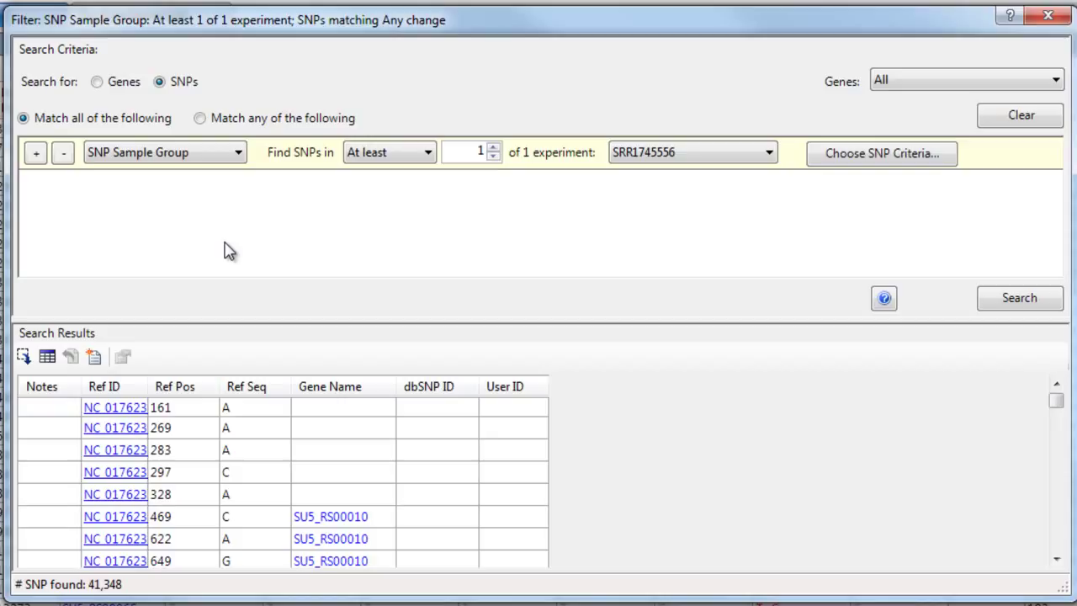
{"action": "left_click", "coordinate": [648, 160]}
{"action": "left_click", "coordinate": [646, 160]}
Set SNP criteria to non-synonymous, P not ref ≥ 90 and minimum depth 10, then search.
{"action": "left_click", "coordinate": [860, 154]}
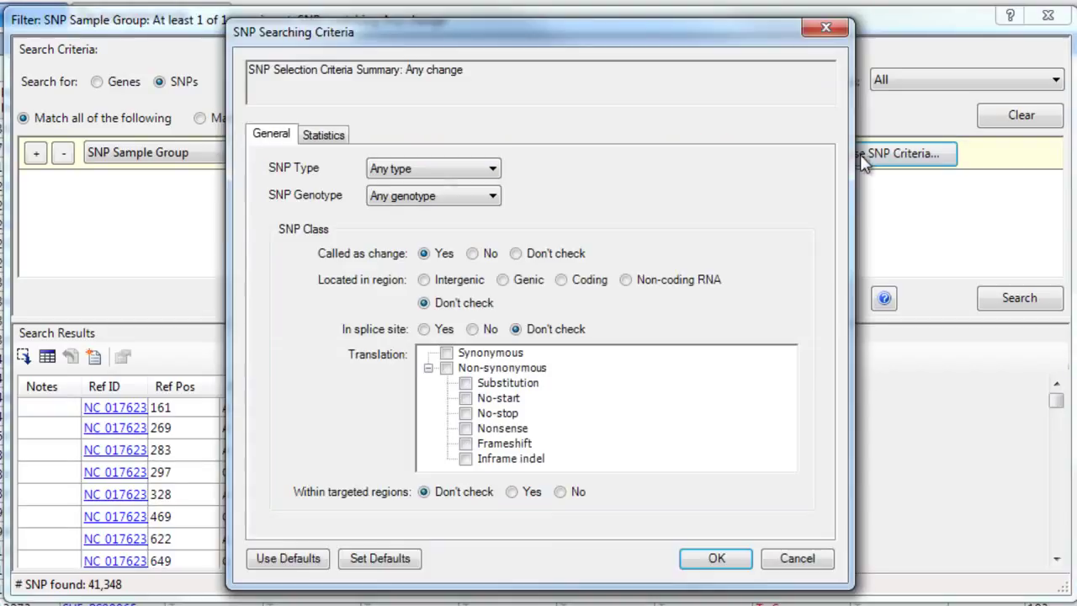
{"action": "left_click", "coordinate": [472, 368]}
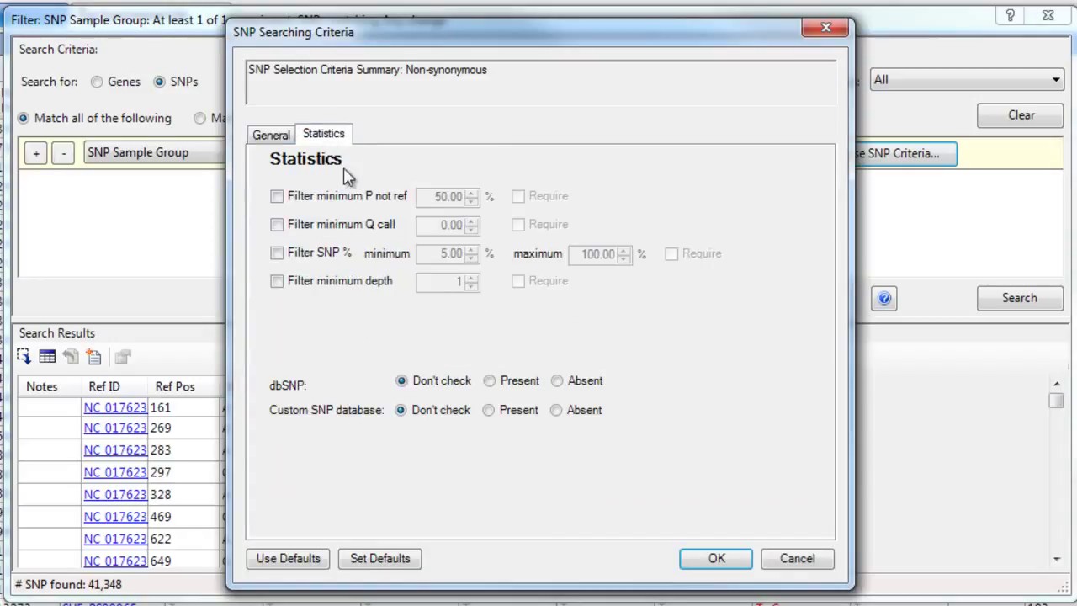
{"action": "left_click", "coordinate": [330, 199]}
{"action": "left_click_drag", "start_coordinate": [426, 197], "coordinate": [471, 200]}
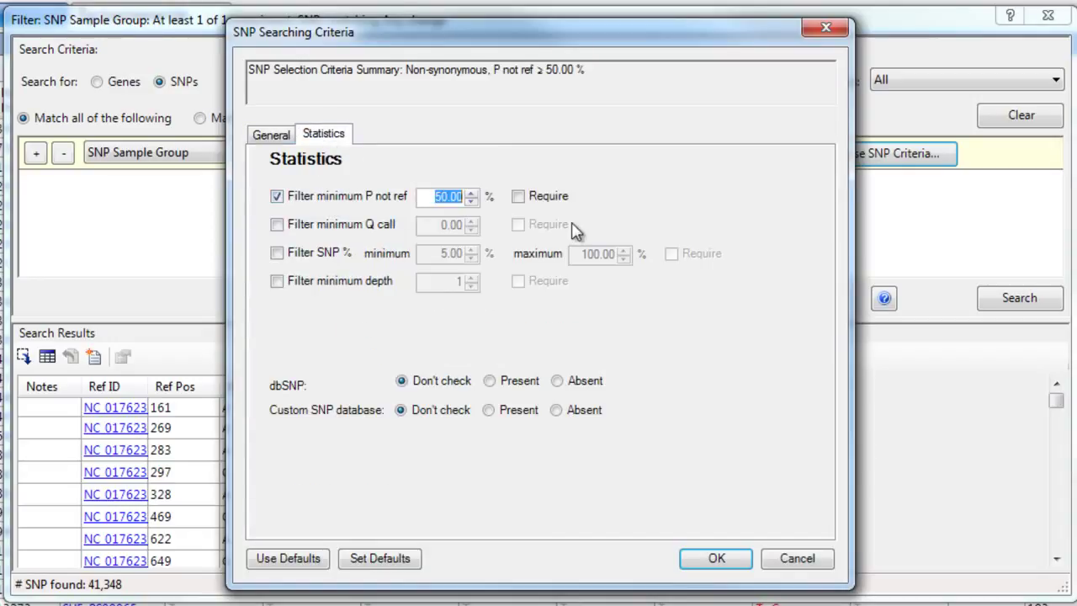
{"action": "type", "text": "90"}
{"action": "left_click", "coordinate": [277, 282]}
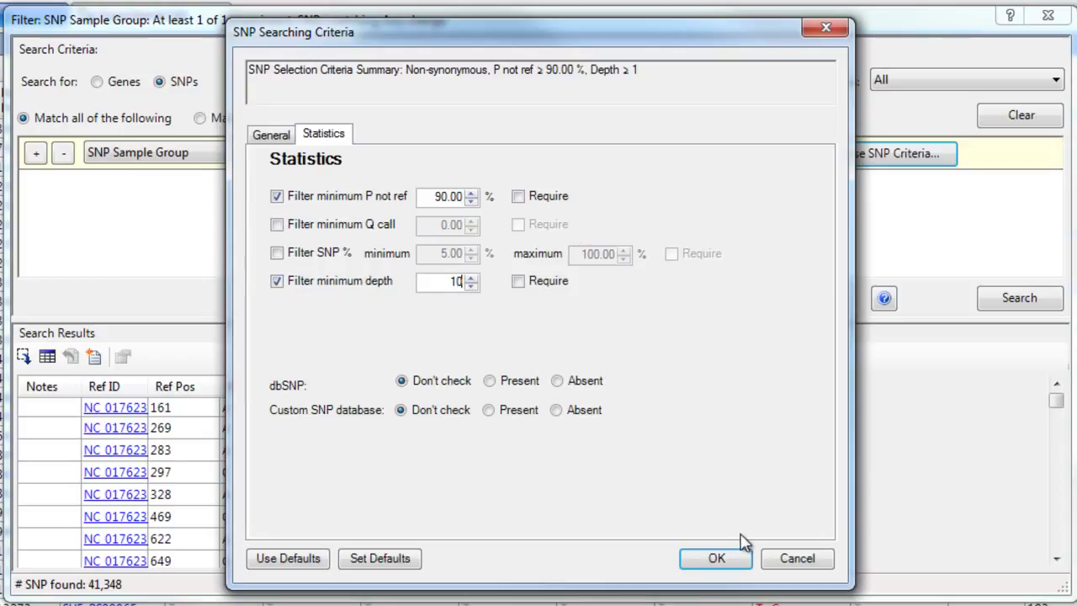
{"action": "left_click", "coordinate": [737, 560]}
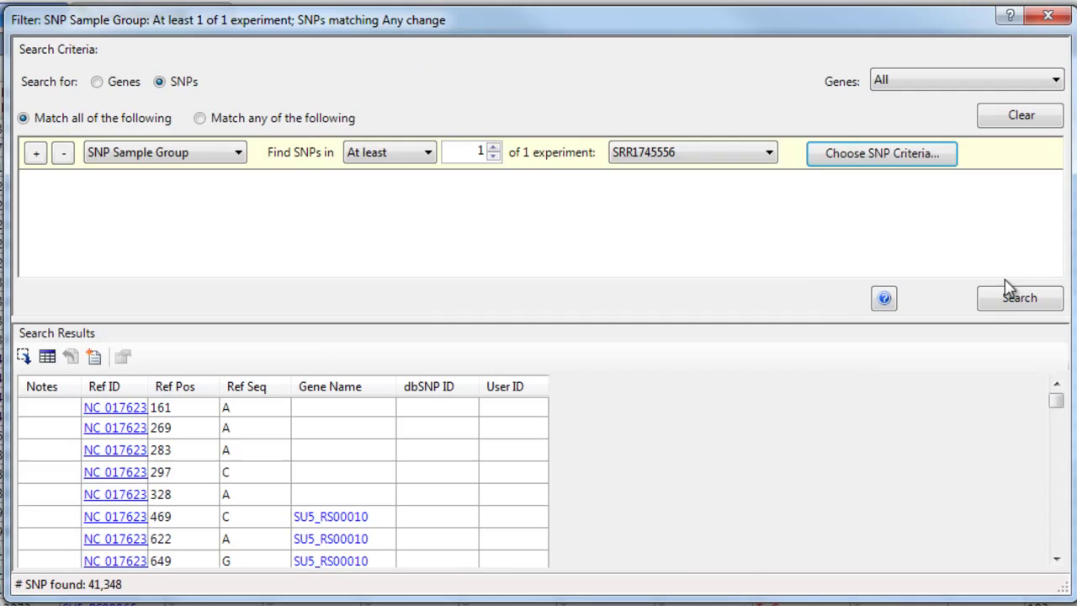
{"action": "left_click", "coordinate": [1009, 308]}
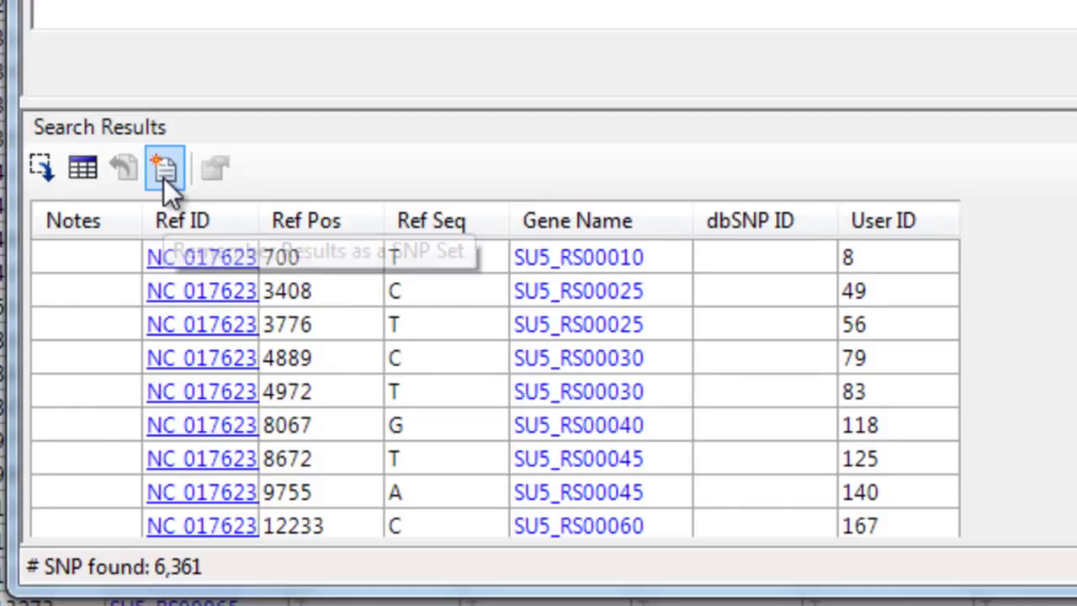
Save the filtered results as a SNP set named SRR1745556.
{"action": "left_click", "coordinate": [163, 175]}
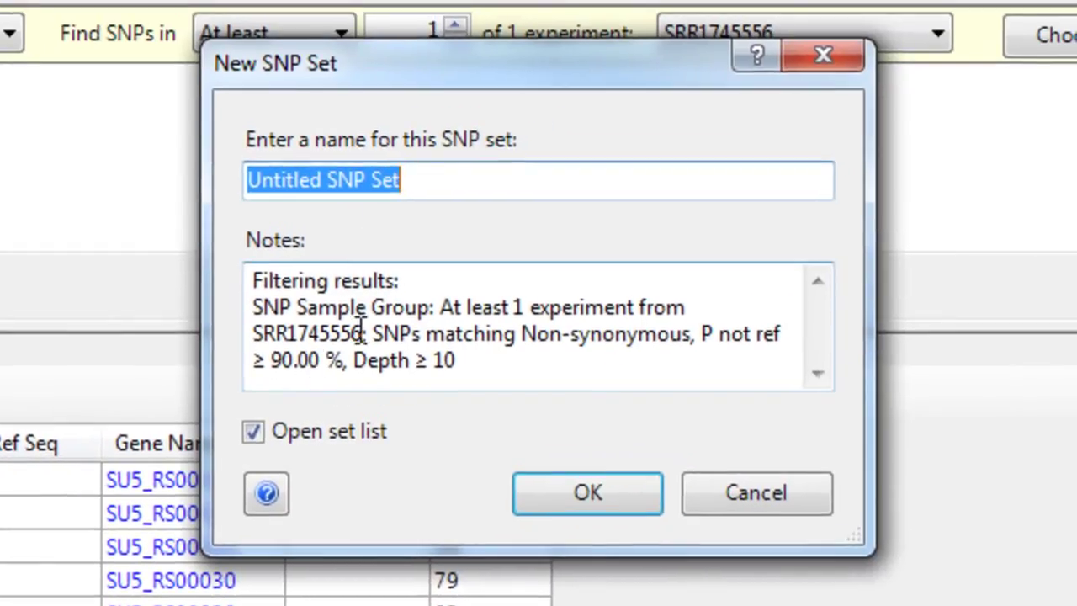
{"action": "left_click_drag", "start_coordinate": [363, 331], "coordinate": [205, 330]}
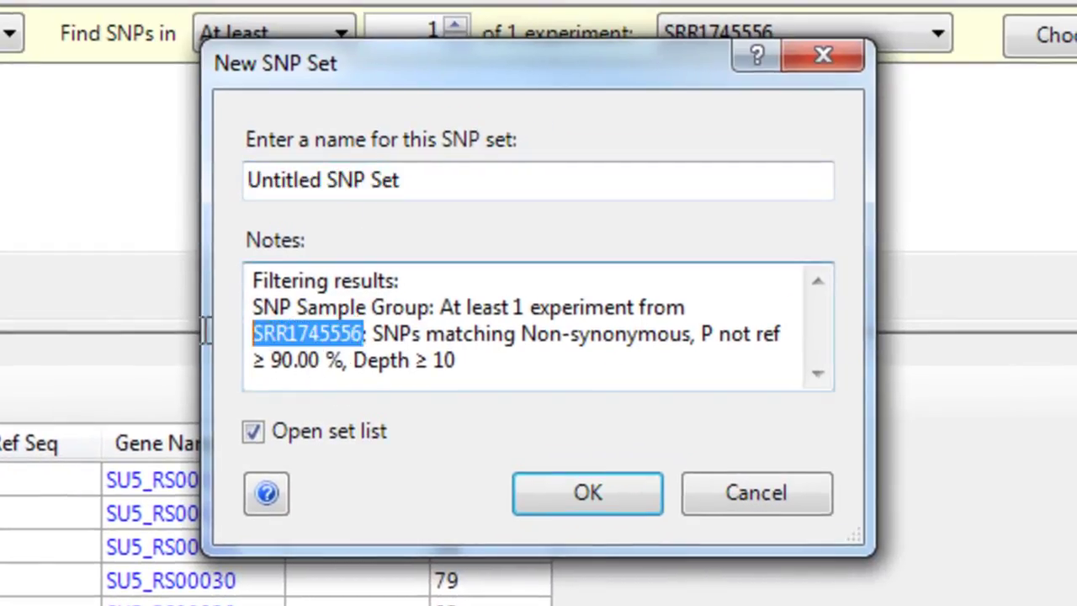
{"action": "key", "text": "ctrl+c"}
{"action": "key", "text": "shift+Tab"}
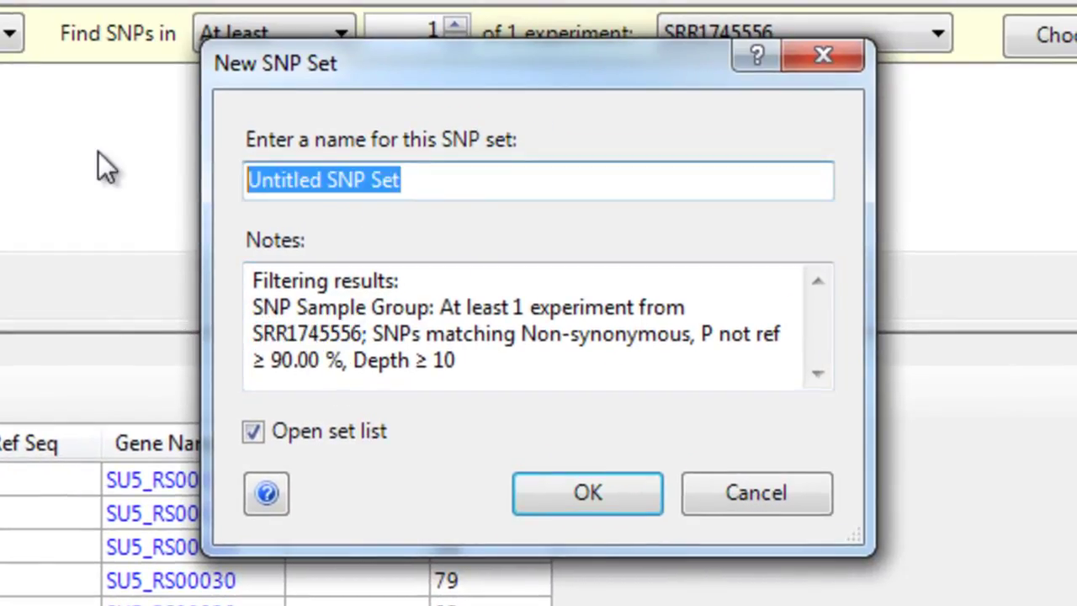
{"action": "key", "text": "ctrl+v"}
{"action": "left_click", "coordinate": [580, 487]}
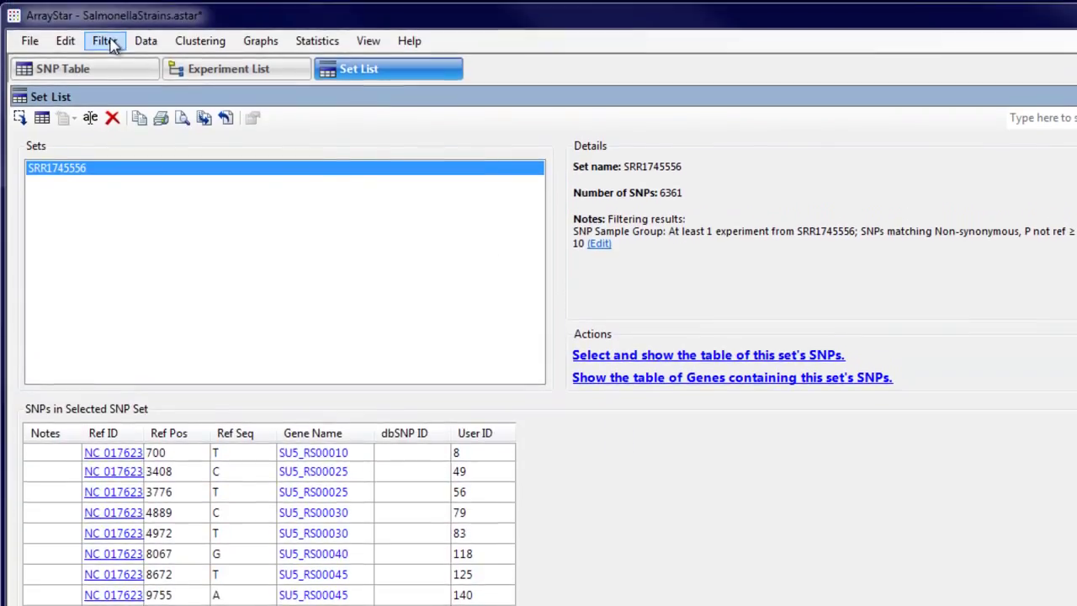
Rerun the Filter All search on experiment SRR2075188 instead of SRR1745556.
{"action": "left_click", "coordinate": [104, 41]}
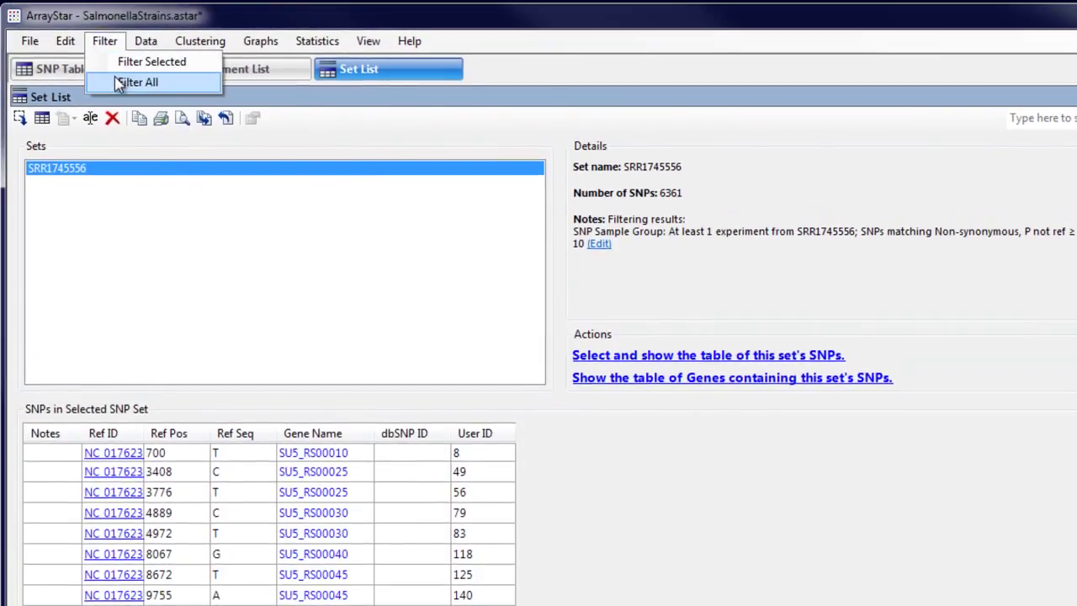
{"action": "left_click", "coordinate": [126, 82]}
{"action": "left_click", "coordinate": [757, 158]}
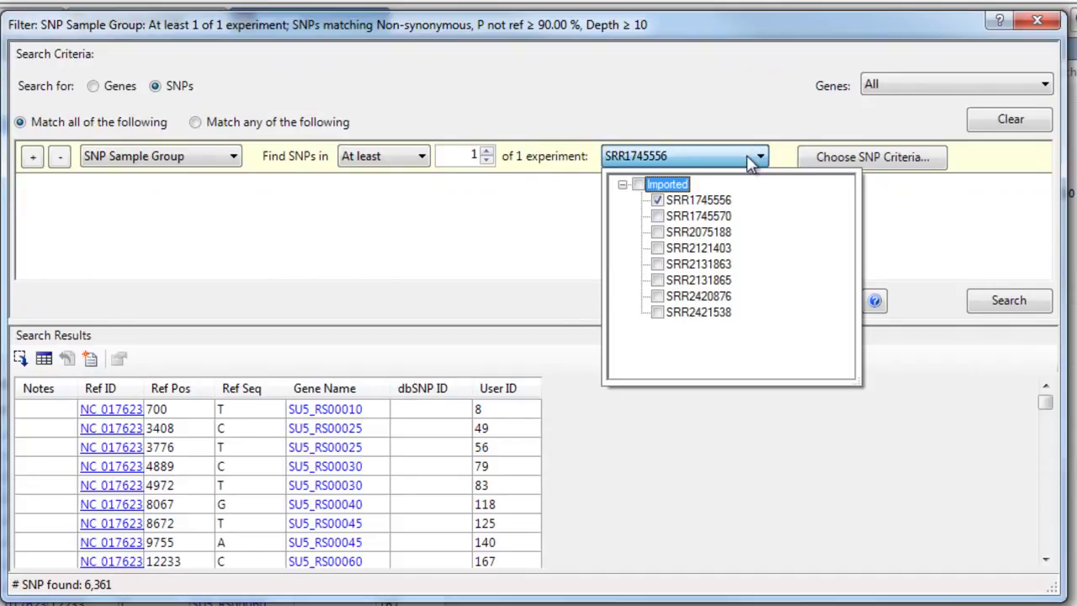
{"action": "left_click", "coordinate": [657, 200]}
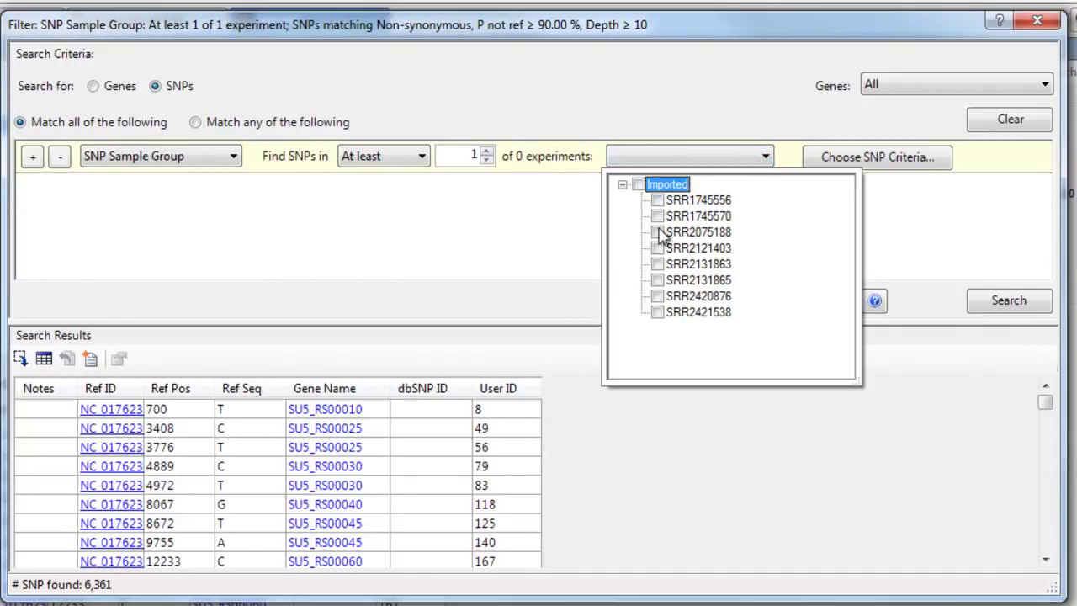
{"action": "left_click", "coordinate": [657, 232]}
{"action": "left_click", "coordinate": [993, 303]}
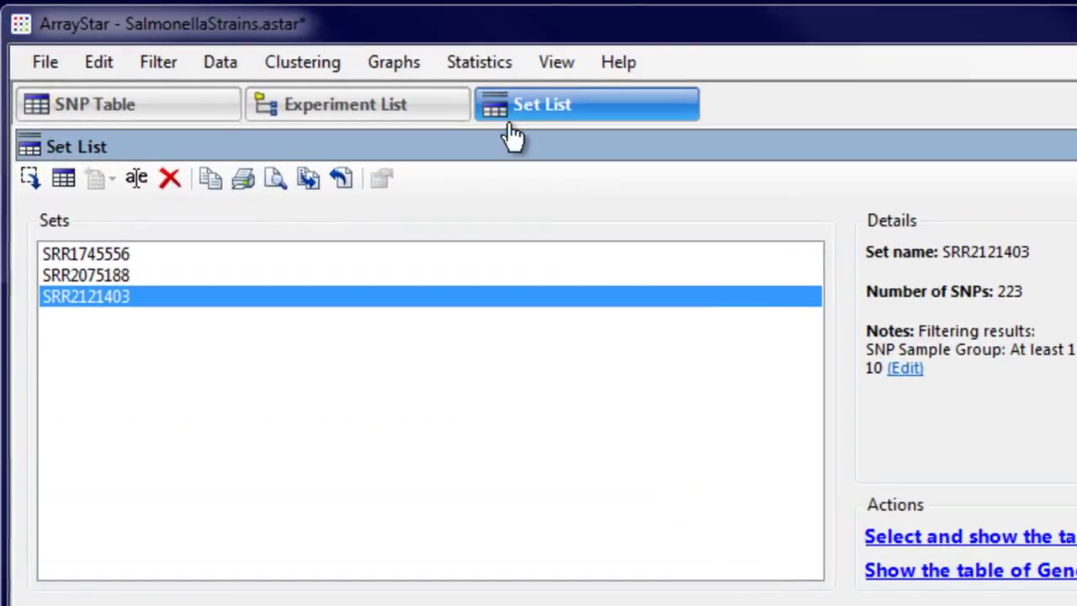
Draw an overlapping-circle Venn diagram of the three SNP sets and table the 78 SNPs unique to SRR2121403.
{"action": "left_click", "coordinate": [420, 66]}
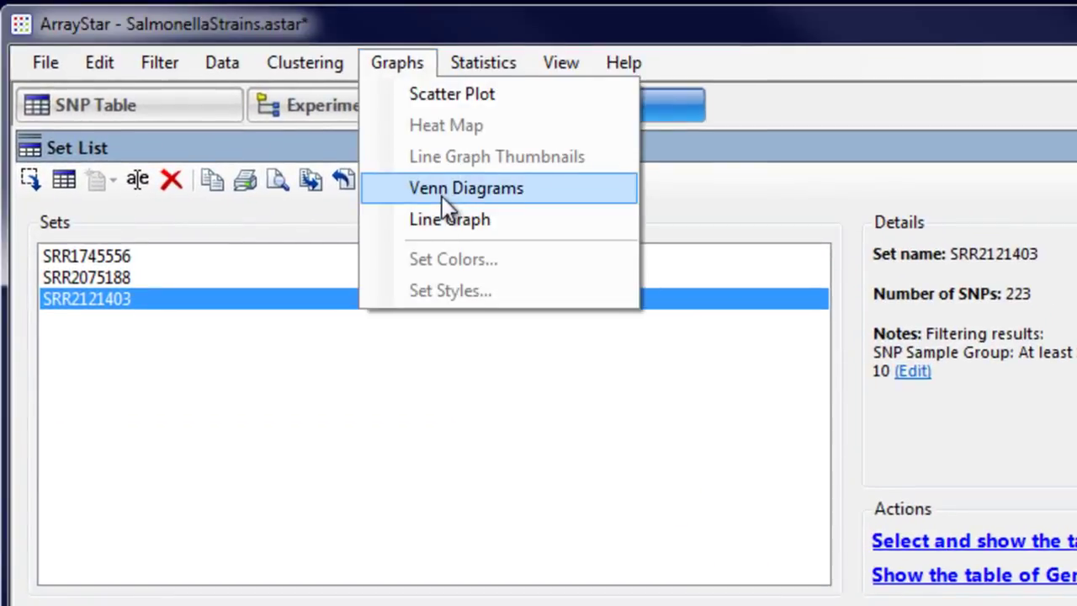
{"action": "left_click", "coordinate": [443, 187]}
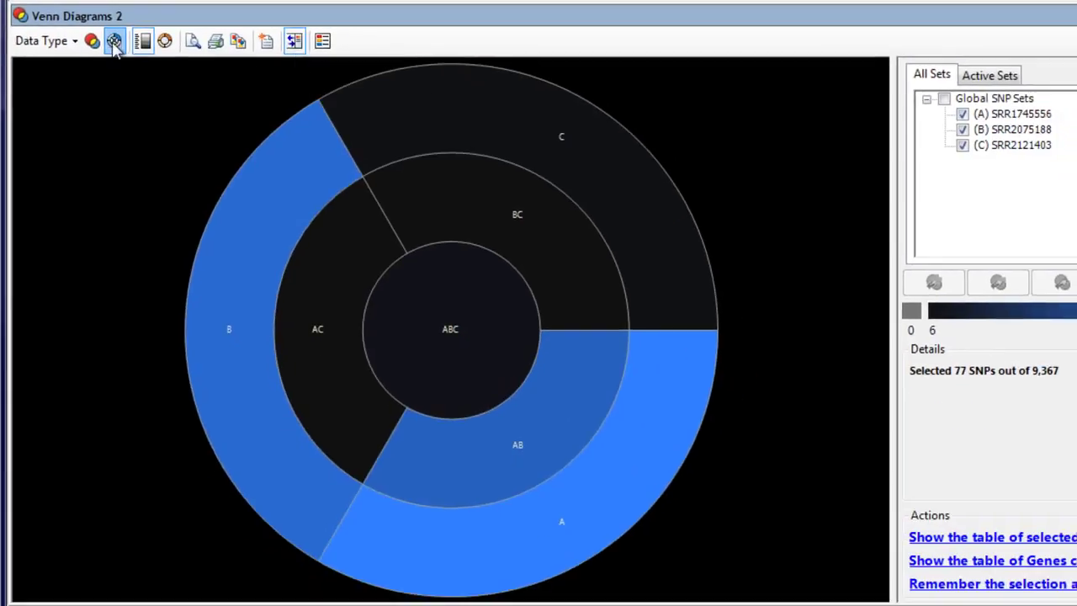
{"action": "left_click", "coordinate": [91, 40]}
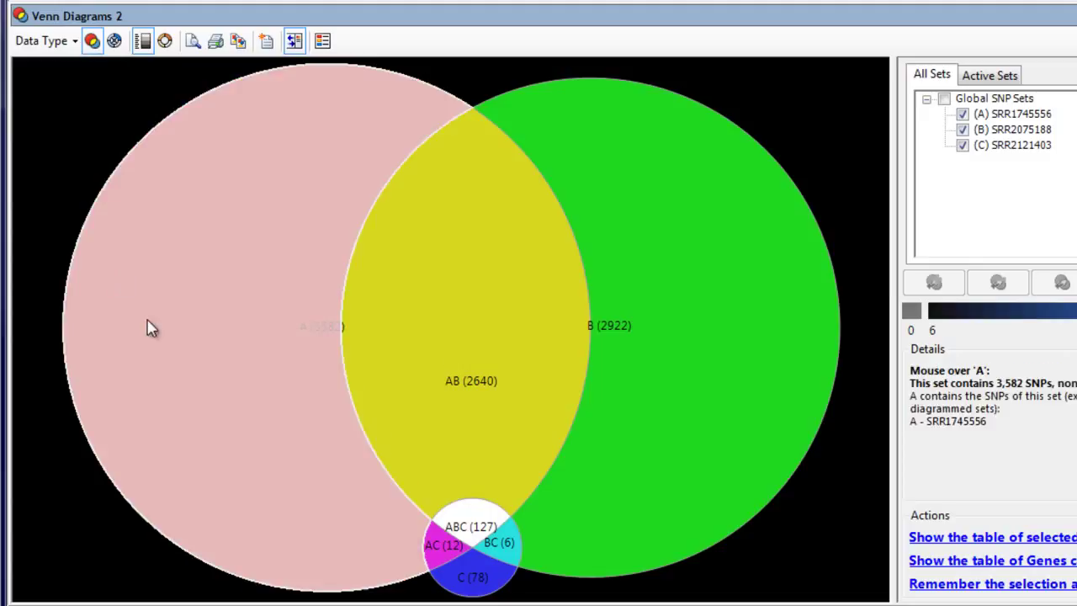
{"action": "left_click", "coordinate": [478, 583]}
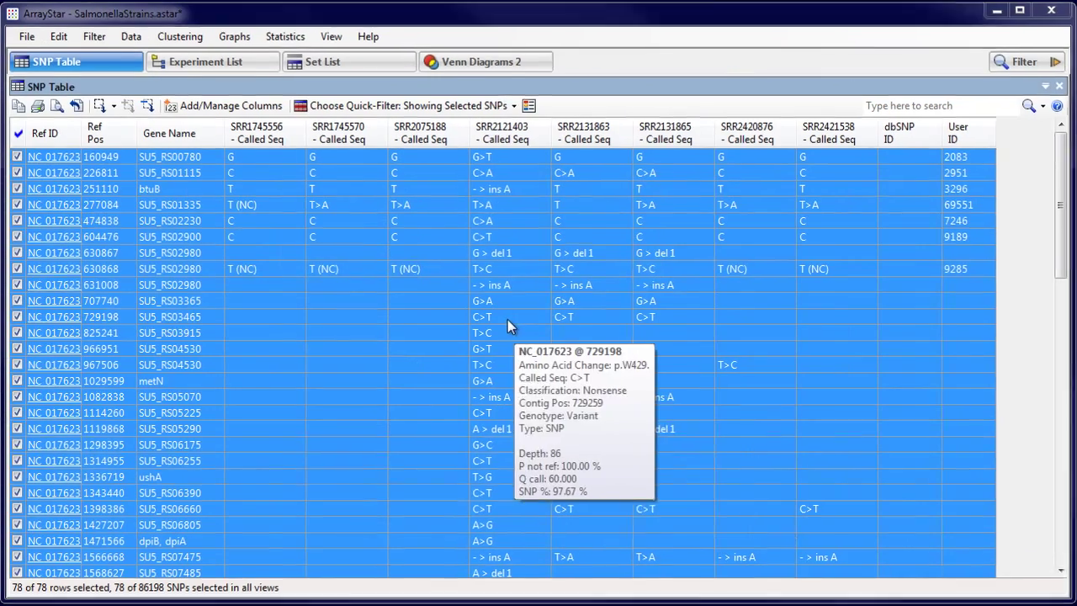
Send the SNP at position 825241 in SU5_RS03915 to SeqMan Pro.
{"action": "left_click", "coordinate": [518, 333]}
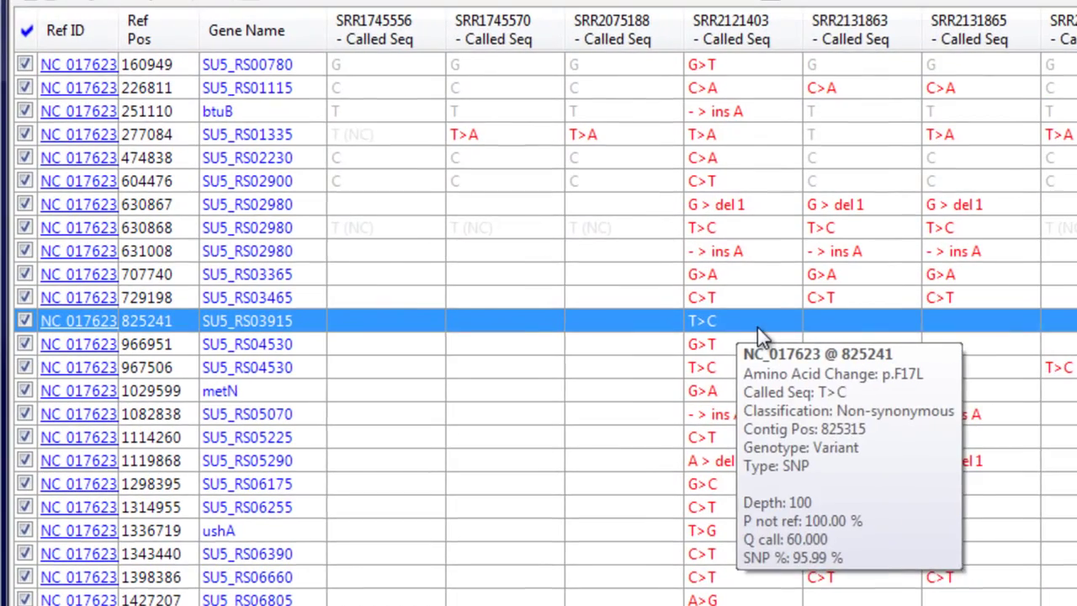
{"action": "right_click", "coordinate": [757, 326]}
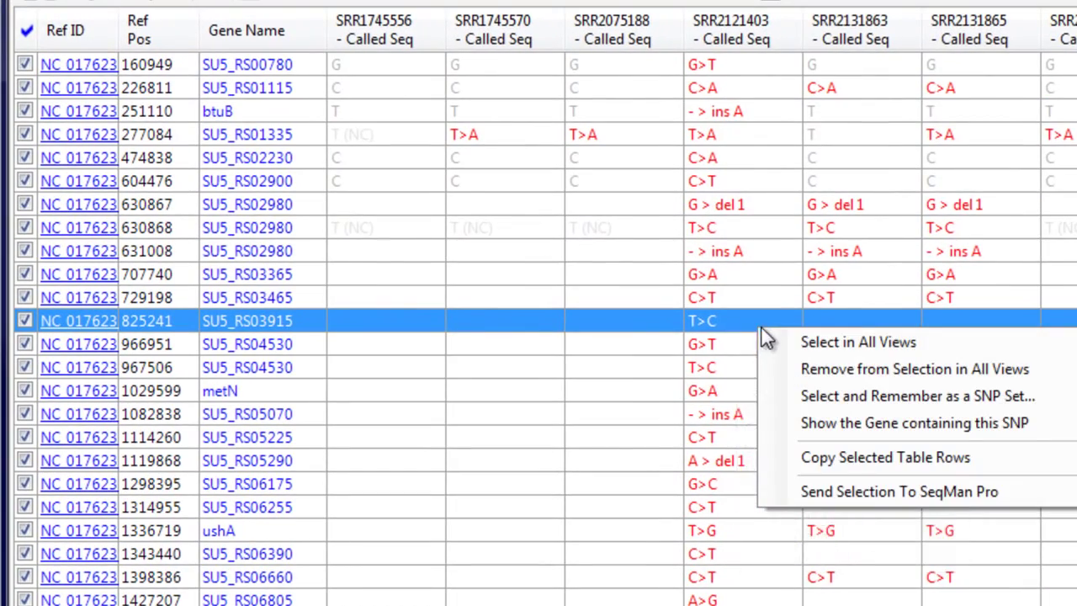
{"action": "left_click", "coordinate": [846, 493]}
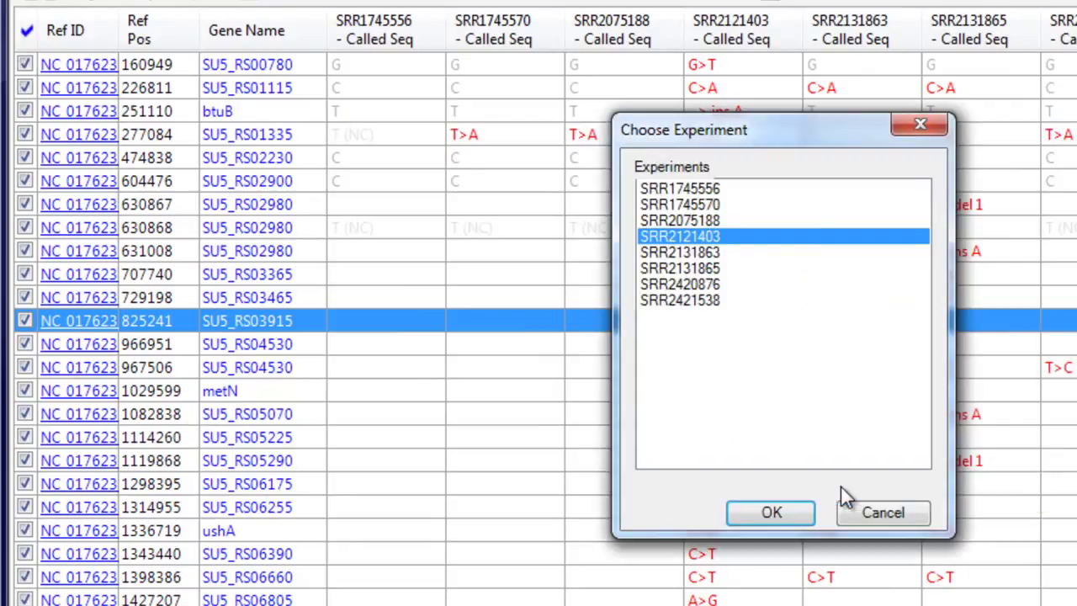